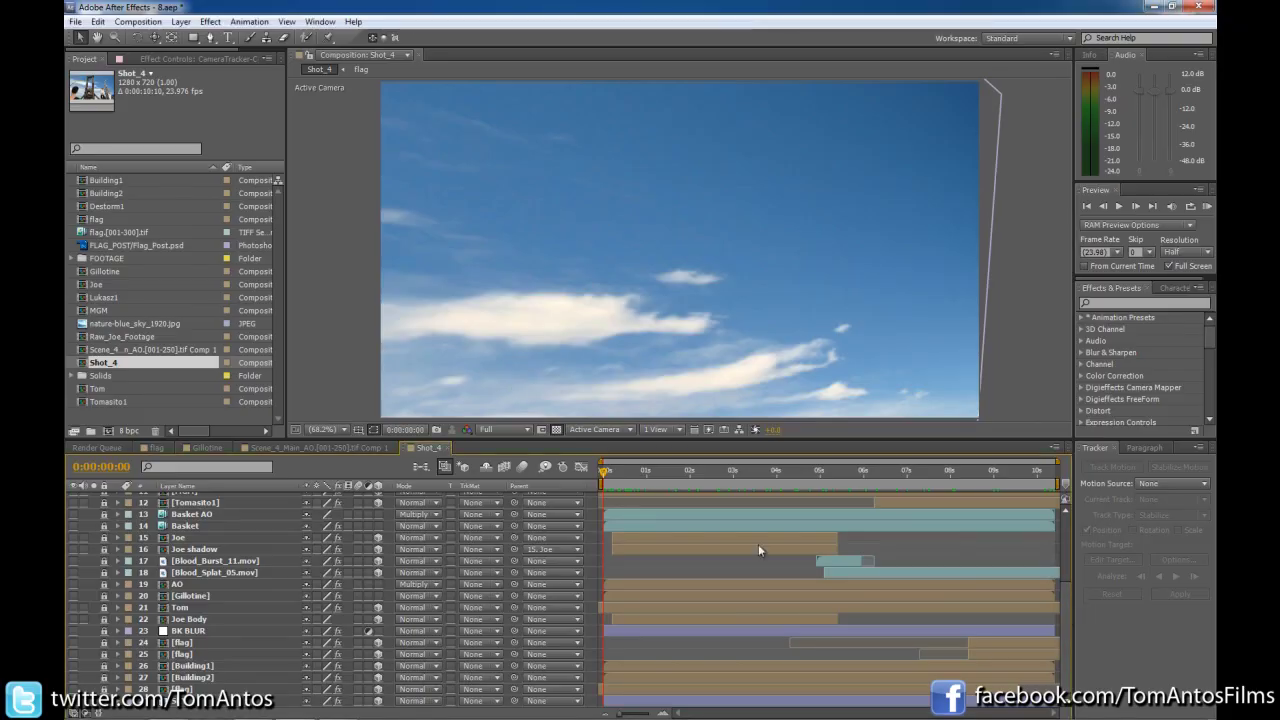
Step: Enable the Building2 layer in Shot_4 and scrub to preview the flagged tower against the sky
mouse_move(609, 475)
left_mouse_down()
mouse_move(1050, 487)
mouse_move(597, 474)
left_mouse_up()
left_click(72, 677)
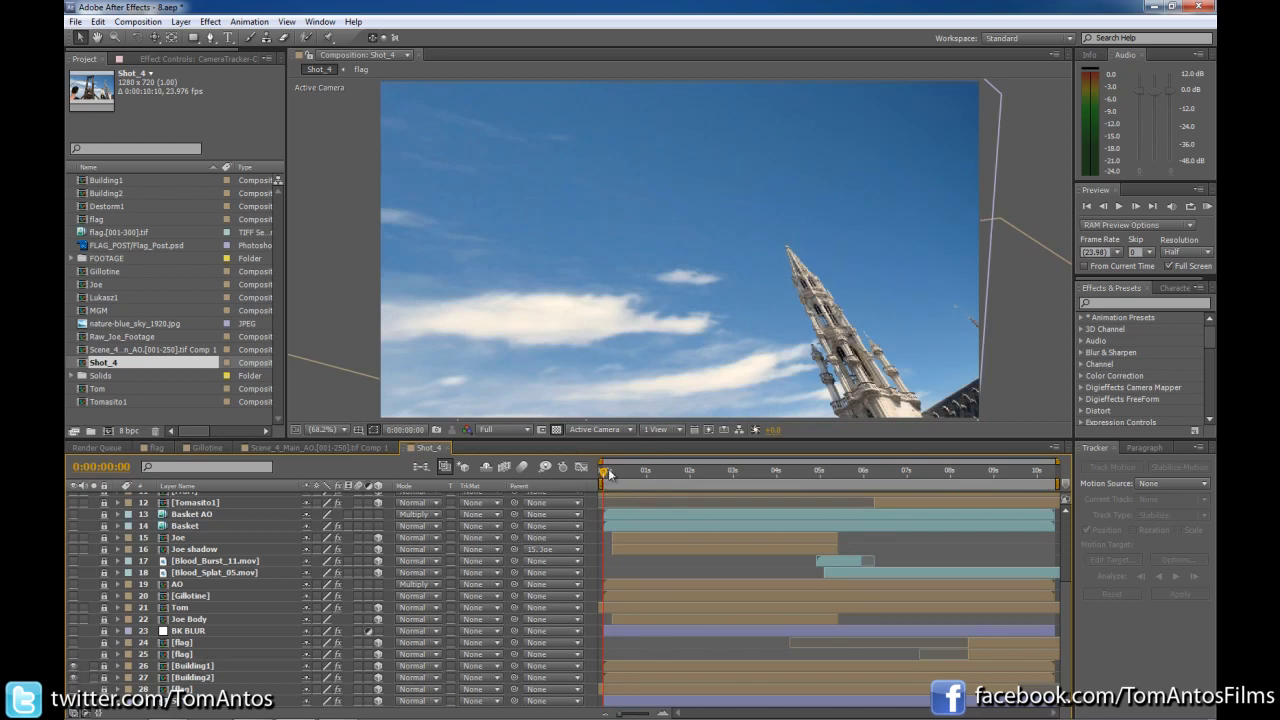
left_click_drag(609, 474, 575, 486)
left_click_drag(620, 477, 663, 482)
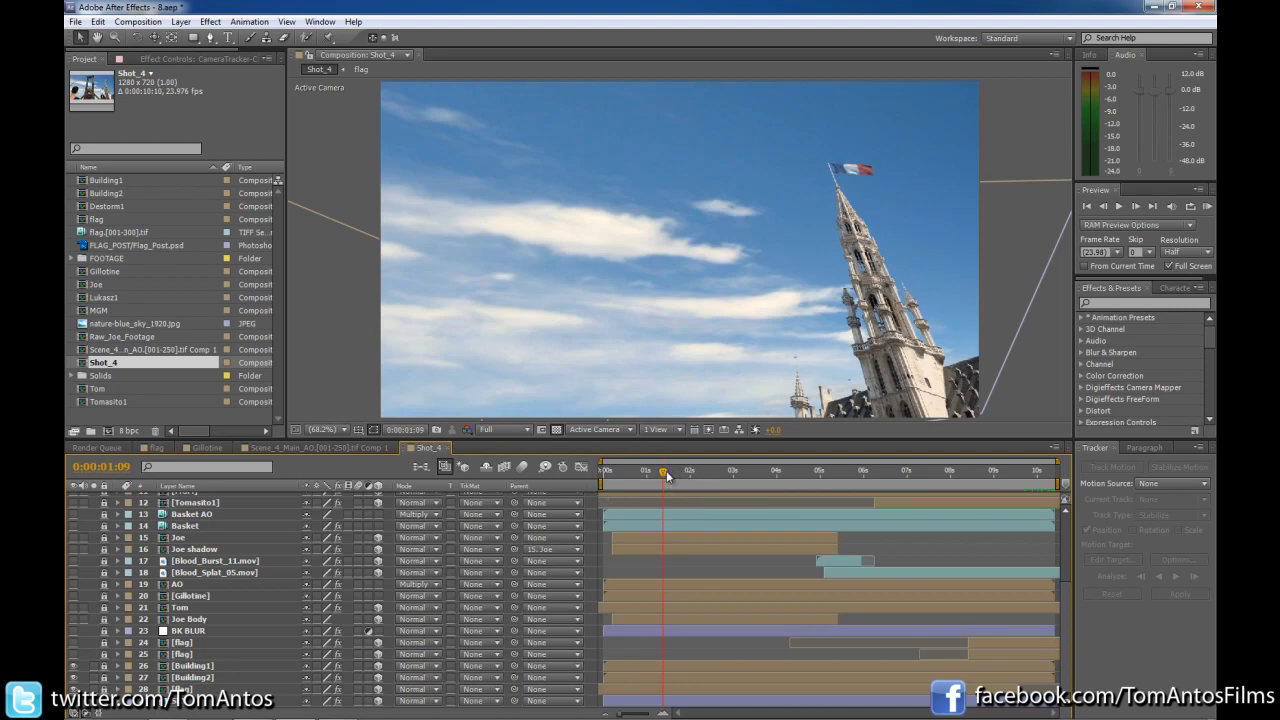
left_click_drag(666, 476, 980, 489)
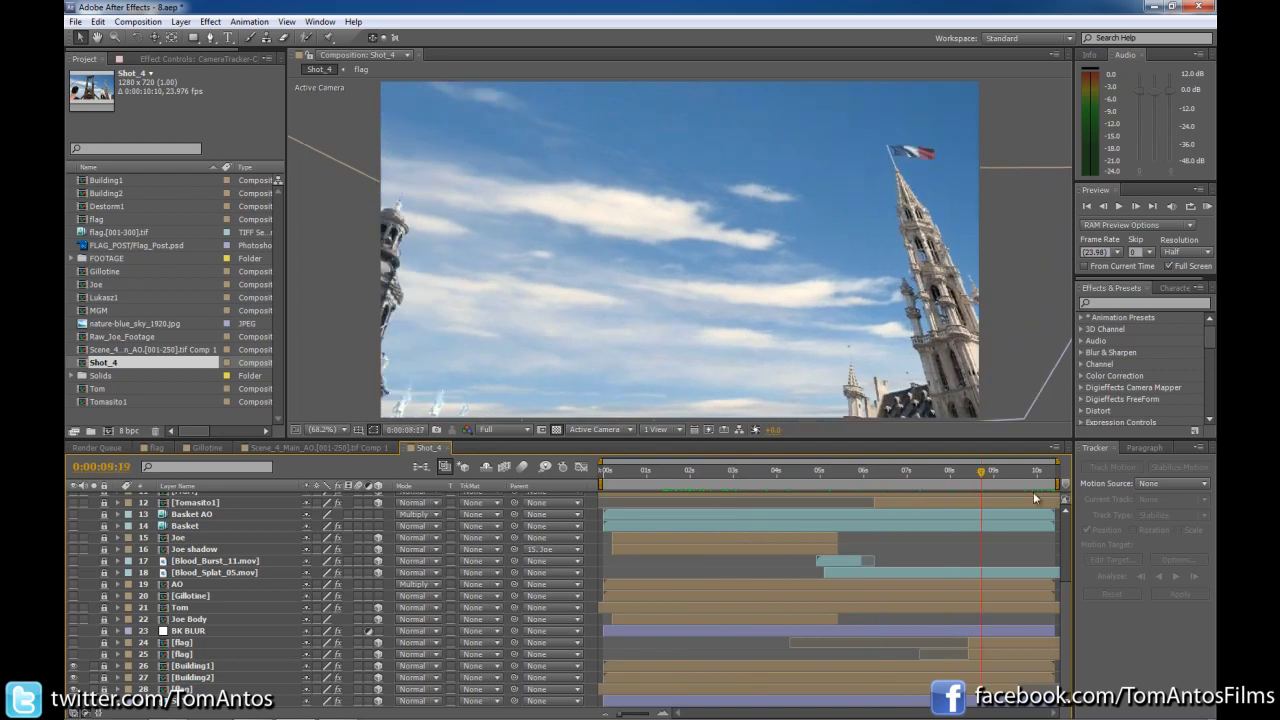
key("space")
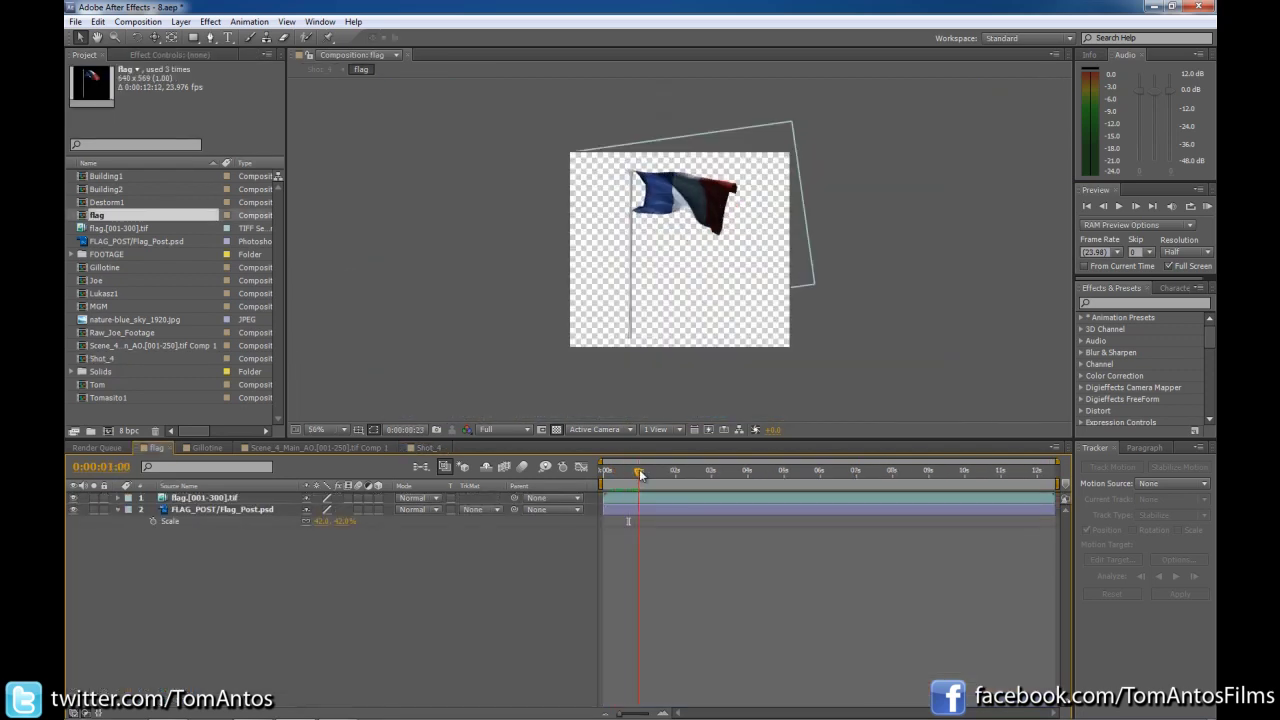
left_click_drag(641, 474, 606, 474)
key("period")
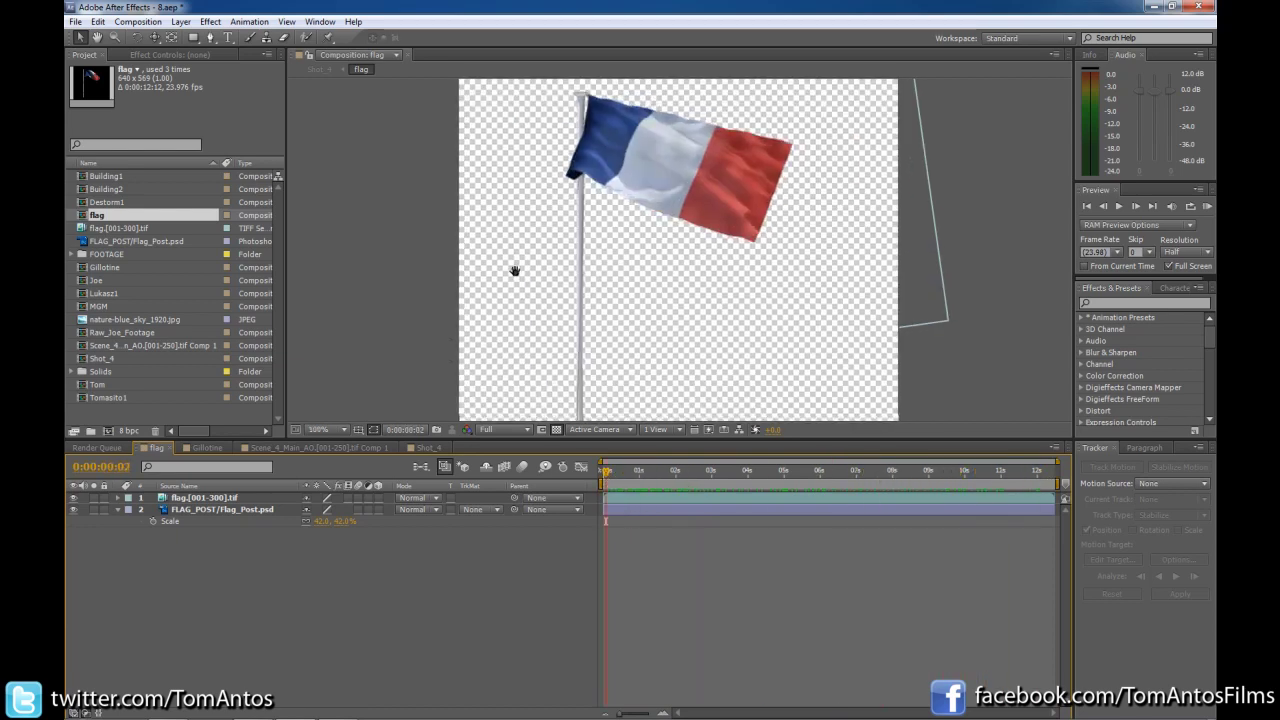
left_click_drag(609, 476, 1054, 476)
key("comma")
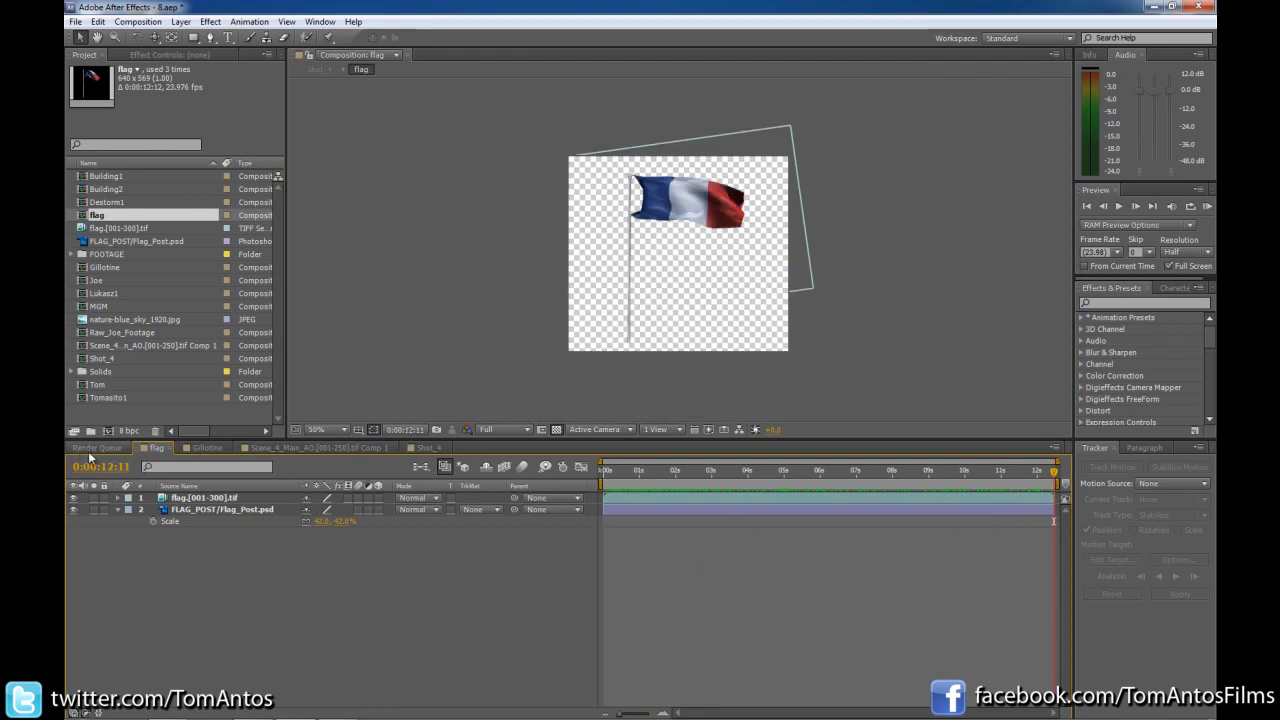
left_click(428, 448)
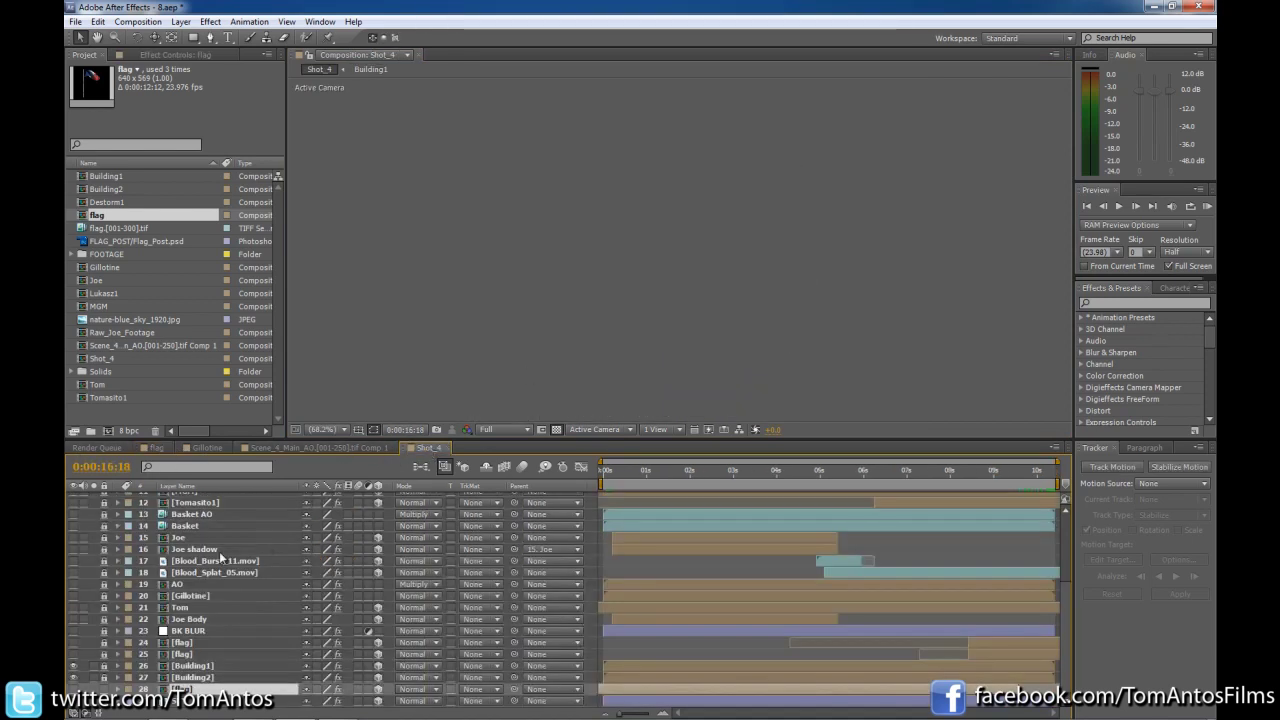
left_click(104, 690)
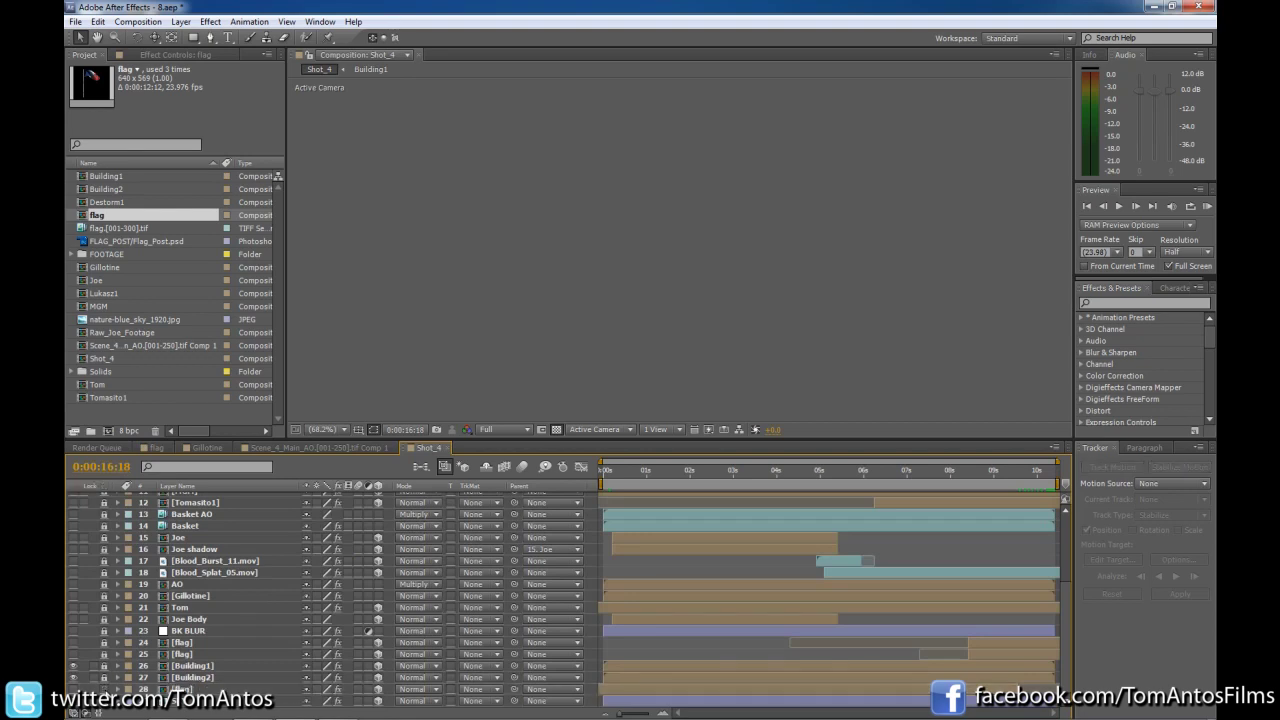
left_click(180, 689)
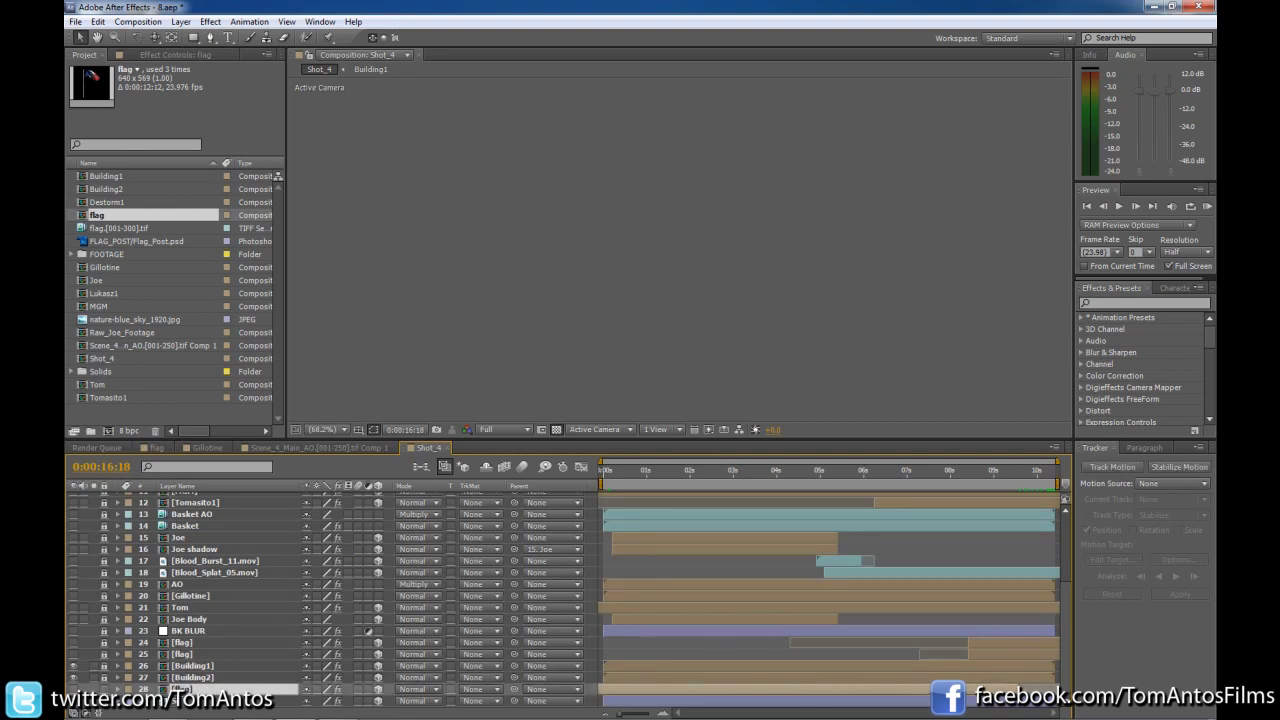
left_click(614, 476)
left_click_drag(614, 476, 634, 476)
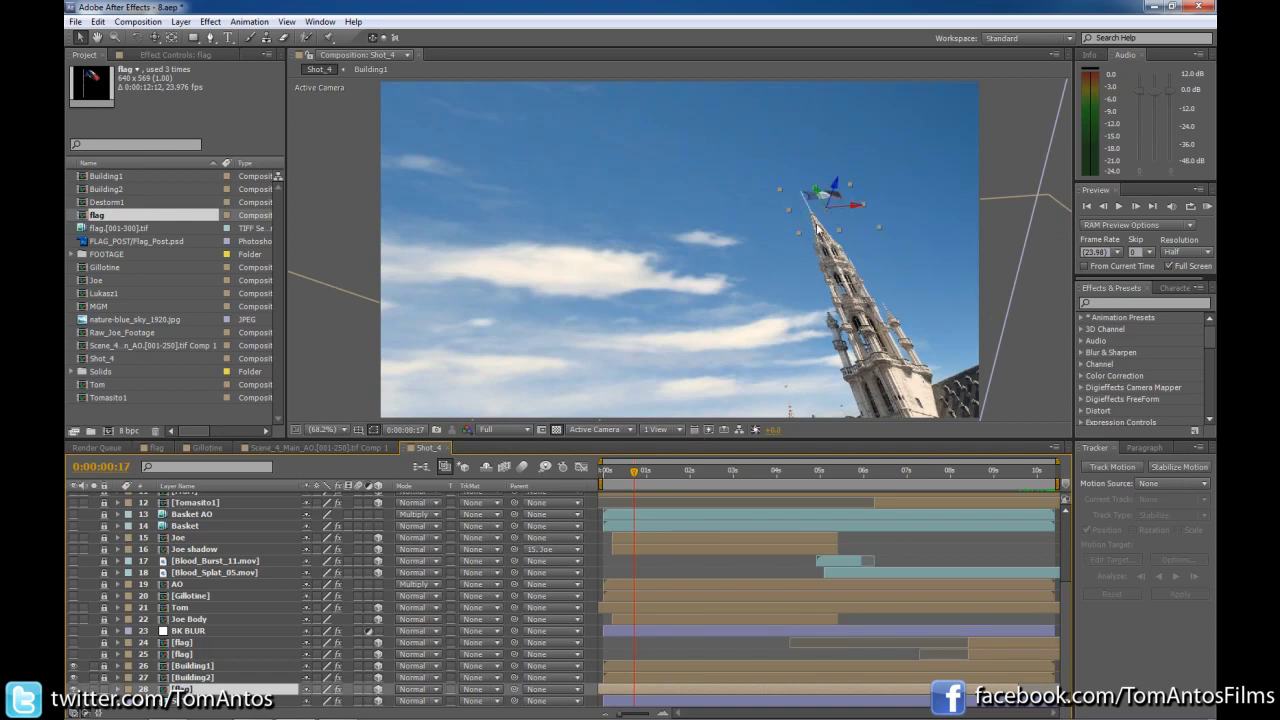
left_click_drag(649, 473, 1058, 480)
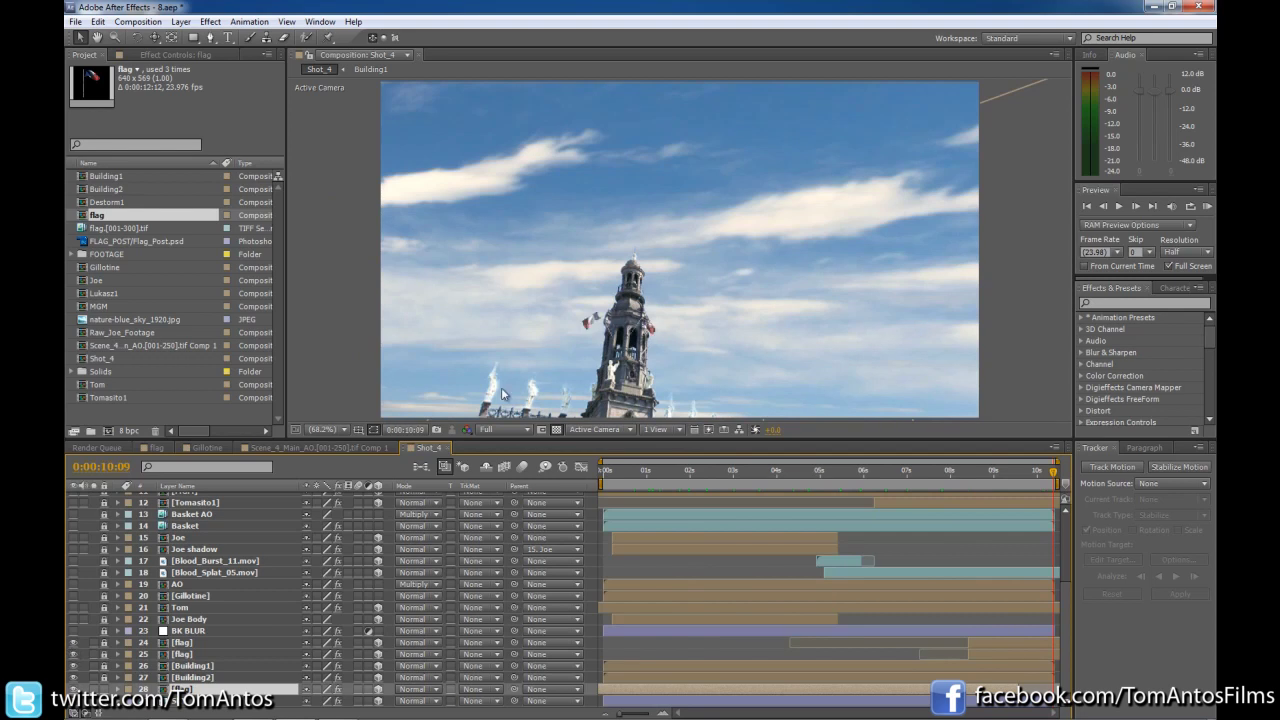
left_click_drag(1026, 476, 1006, 476)
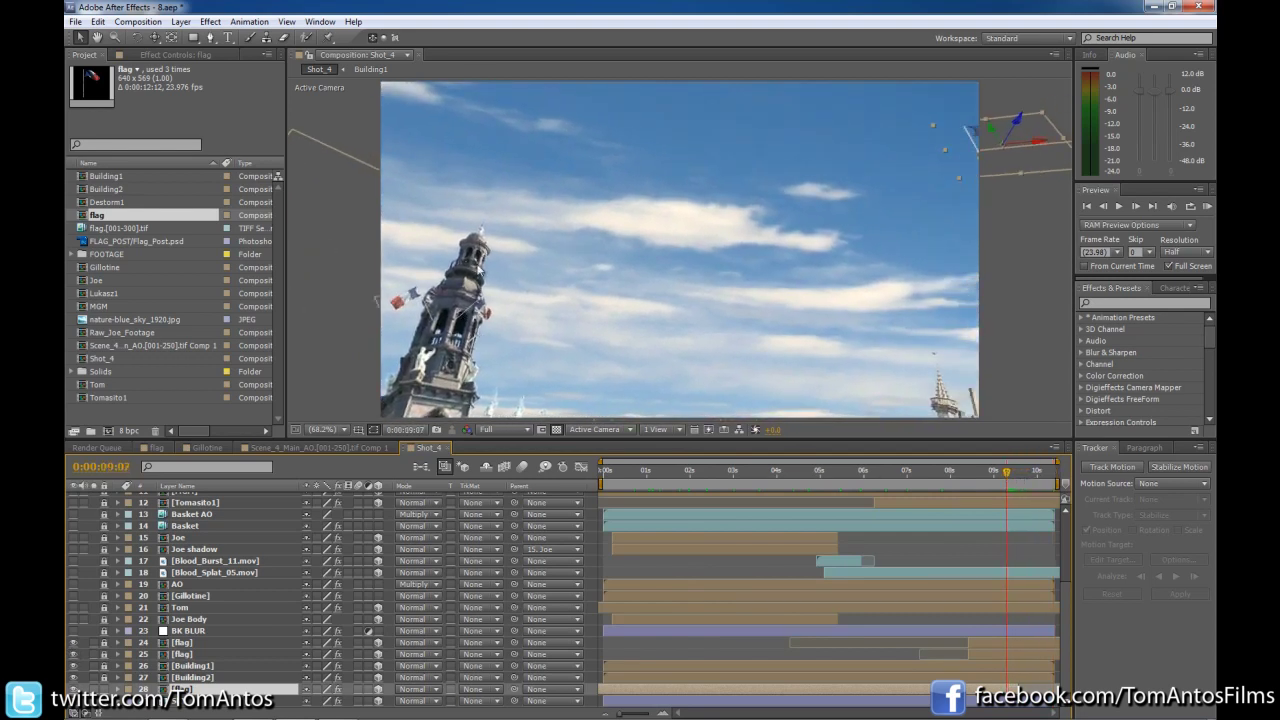
left_click_drag(885, 469, 601, 496)
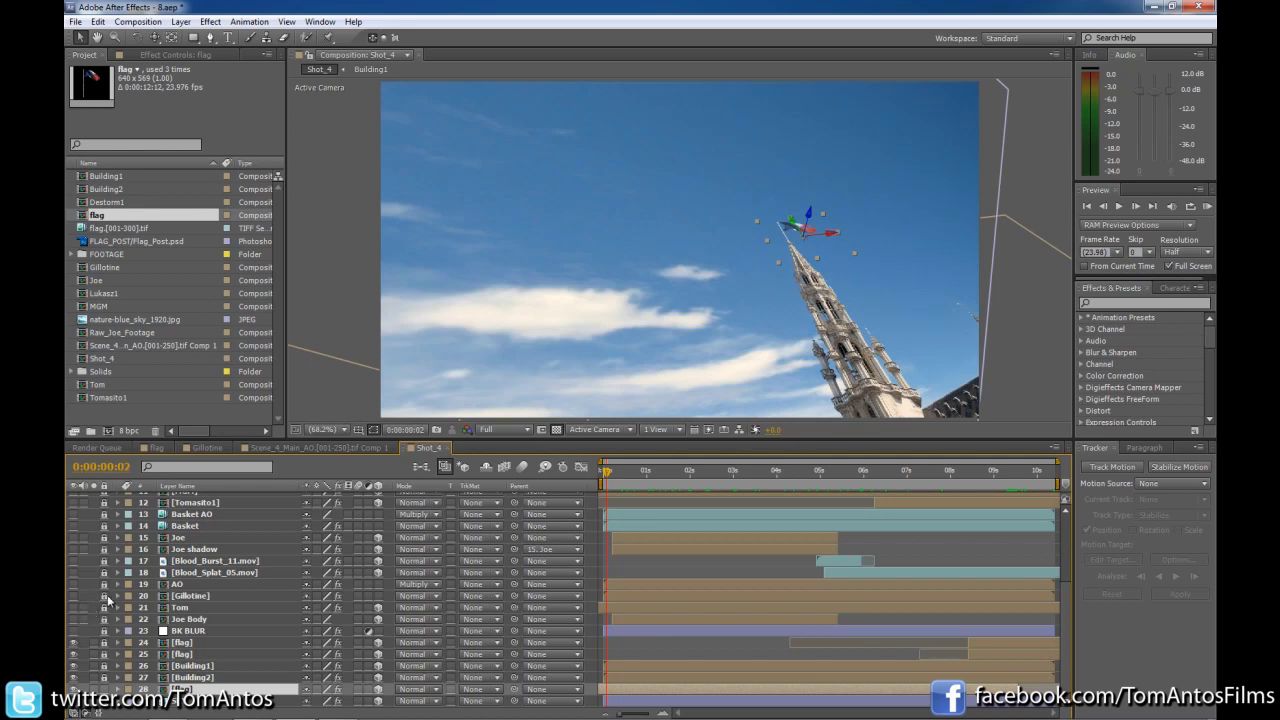
Step: Open the Gillotine precomp, turn on the transparency grid, and scrub through the guillotine render
double_click(168, 597)
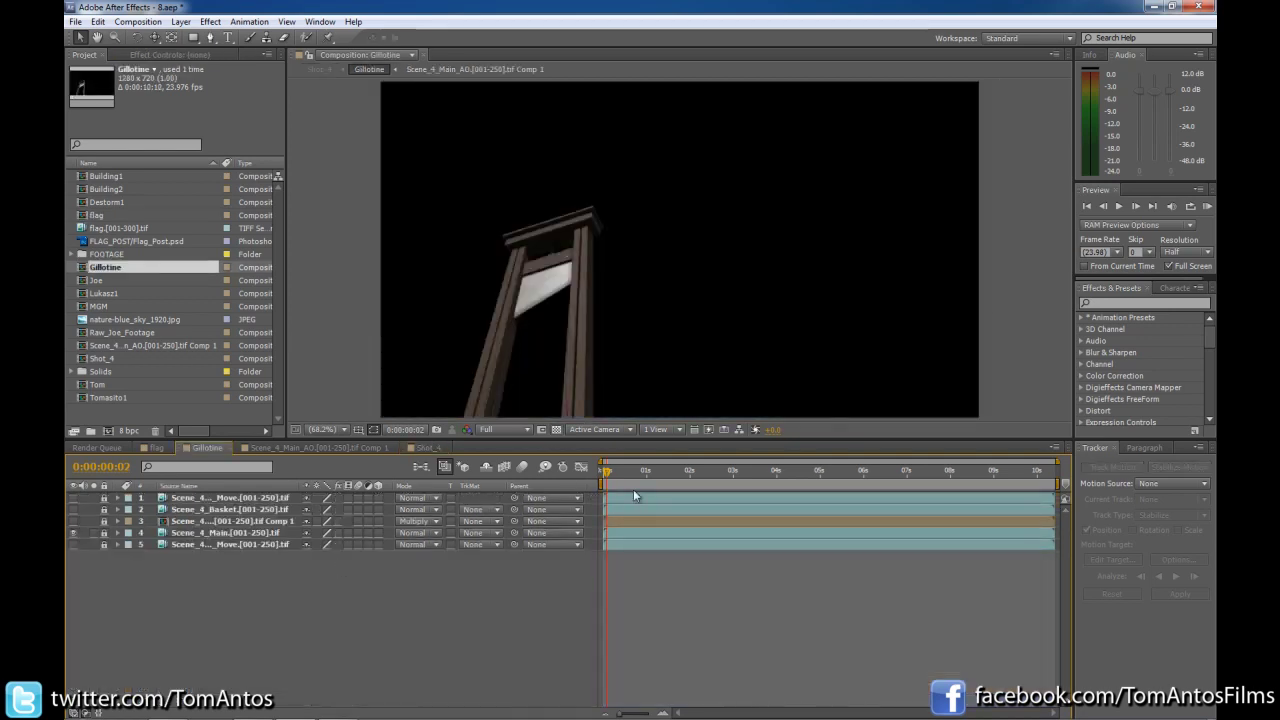
left_click_drag(630, 472, 683, 476)
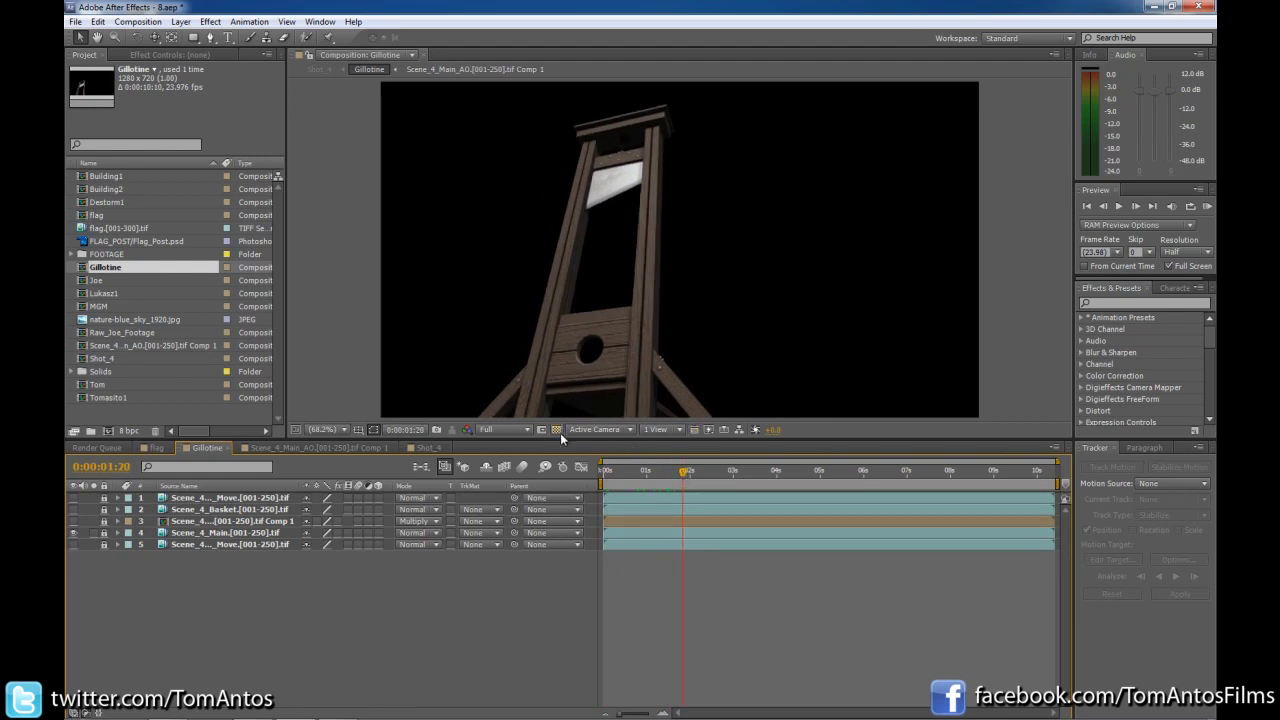
left_click(557, 430)
left_click_drag(667, 474, 758, 480)
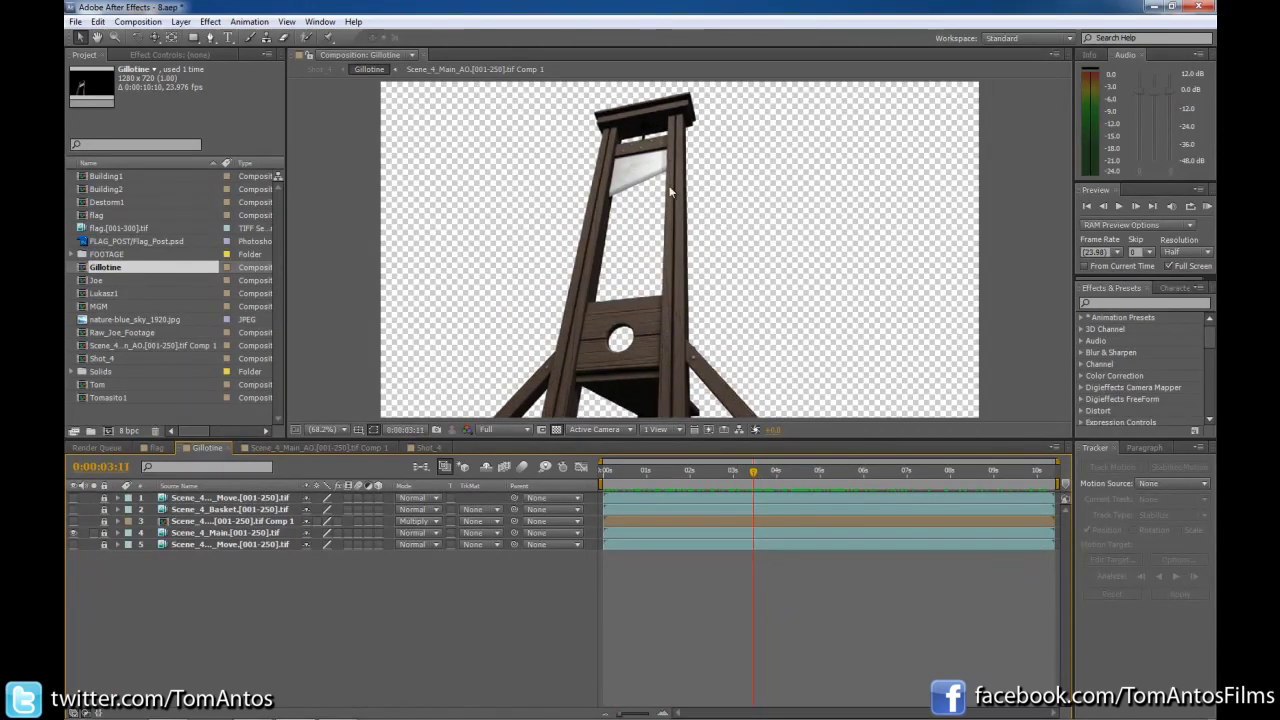
left_click_drag(738, 477, 731, 479)
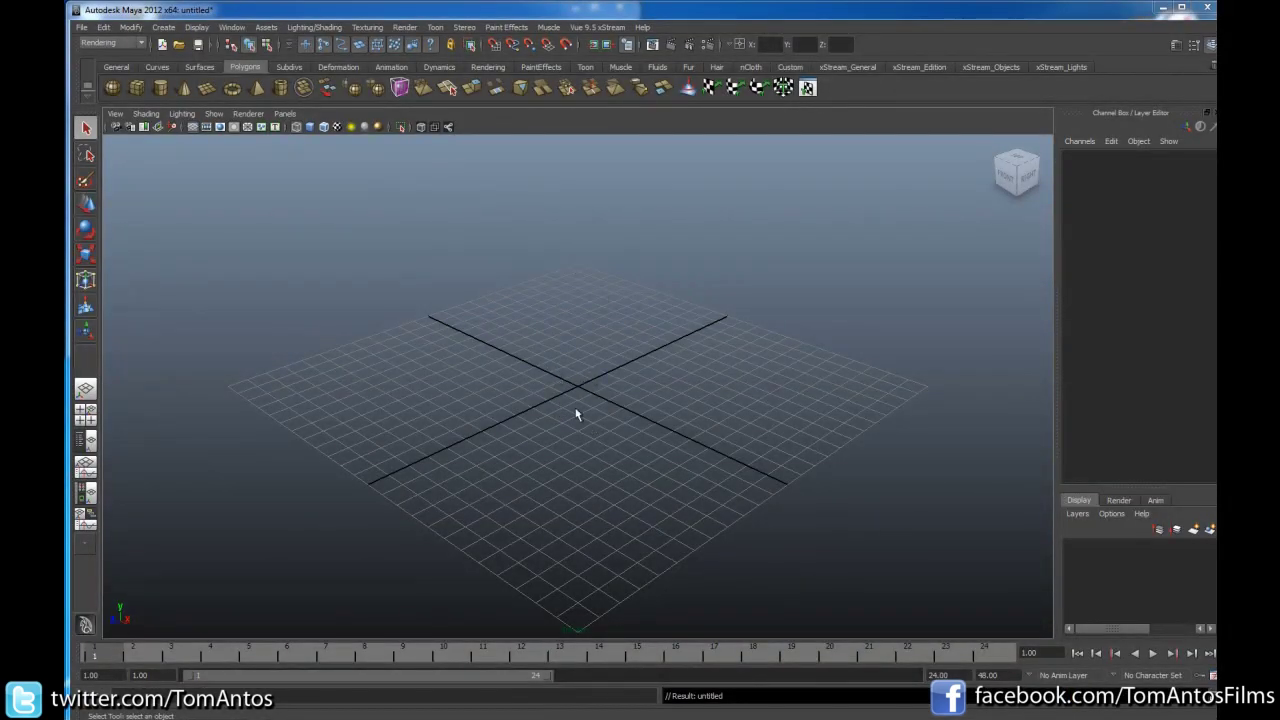
Step: Create a polygon cube at the grid centre and pull it up into a post
mouse_move(558, 404)
left_mouse_down("alt")
mouse_move(520, 371)
mouse_move(555, 390)
left_mouse_up("alt")
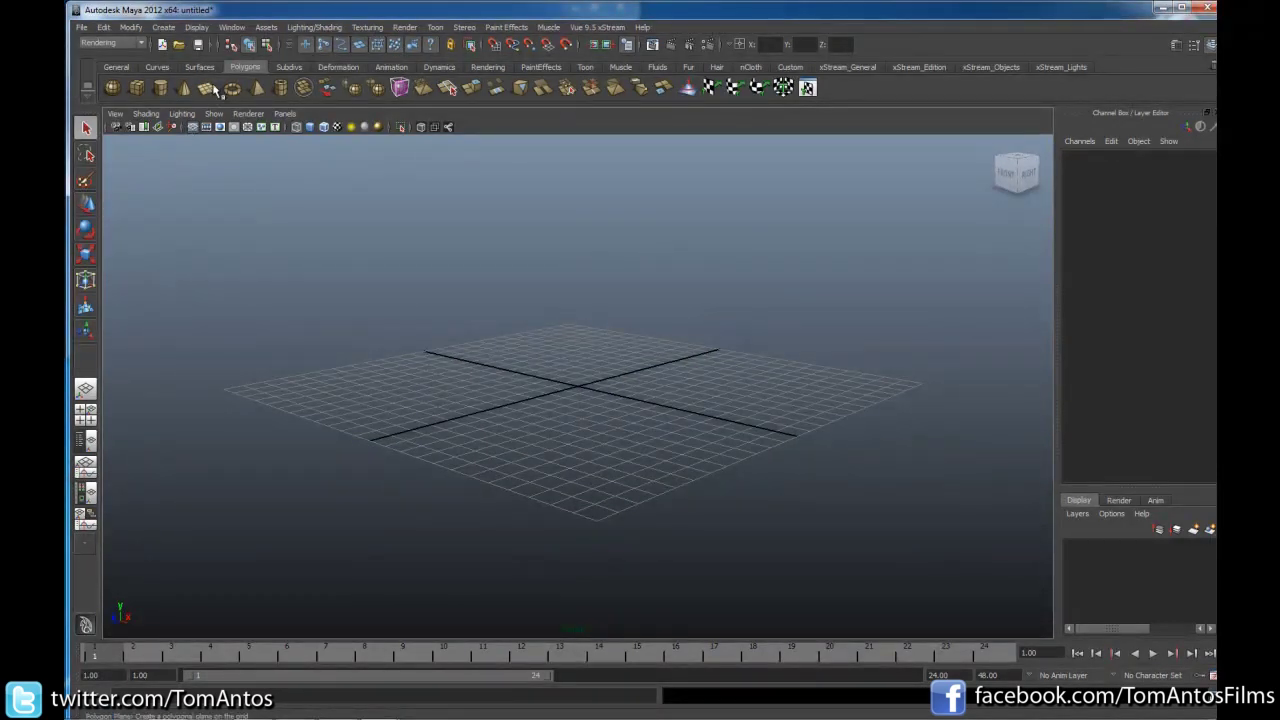
left_click(136, 88)
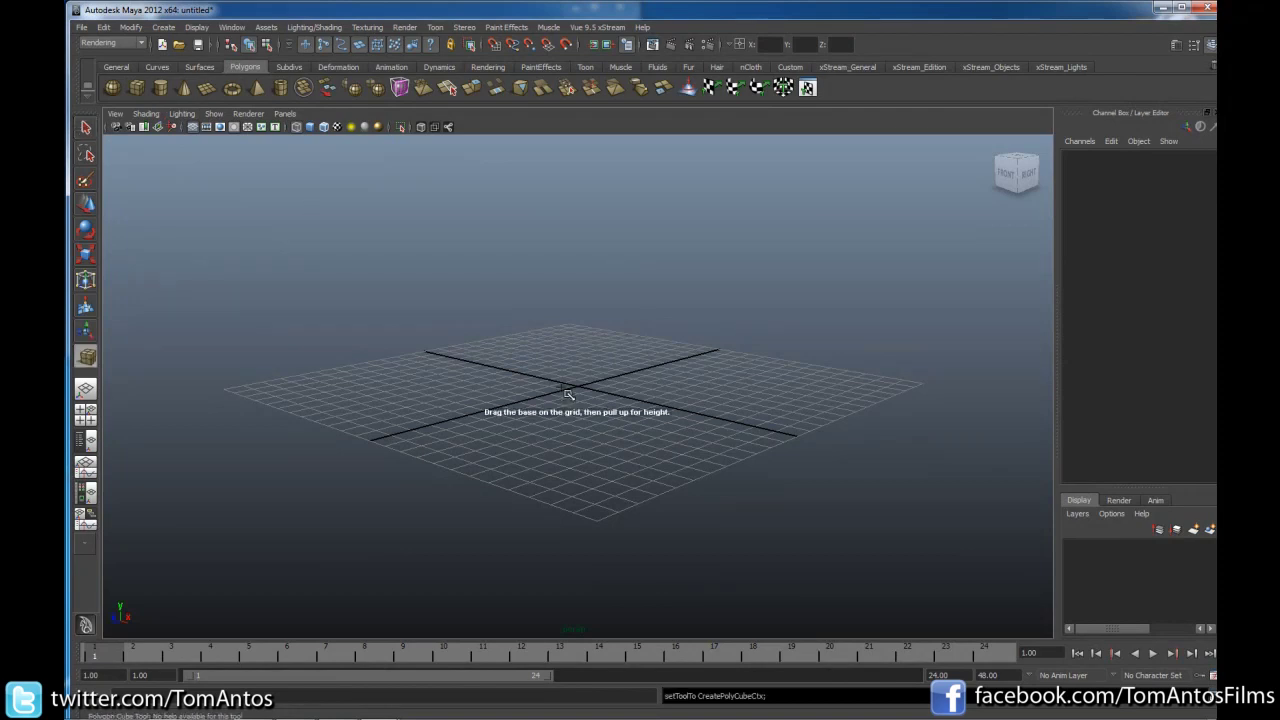
left_click_drag(572, 390, 583, 400)
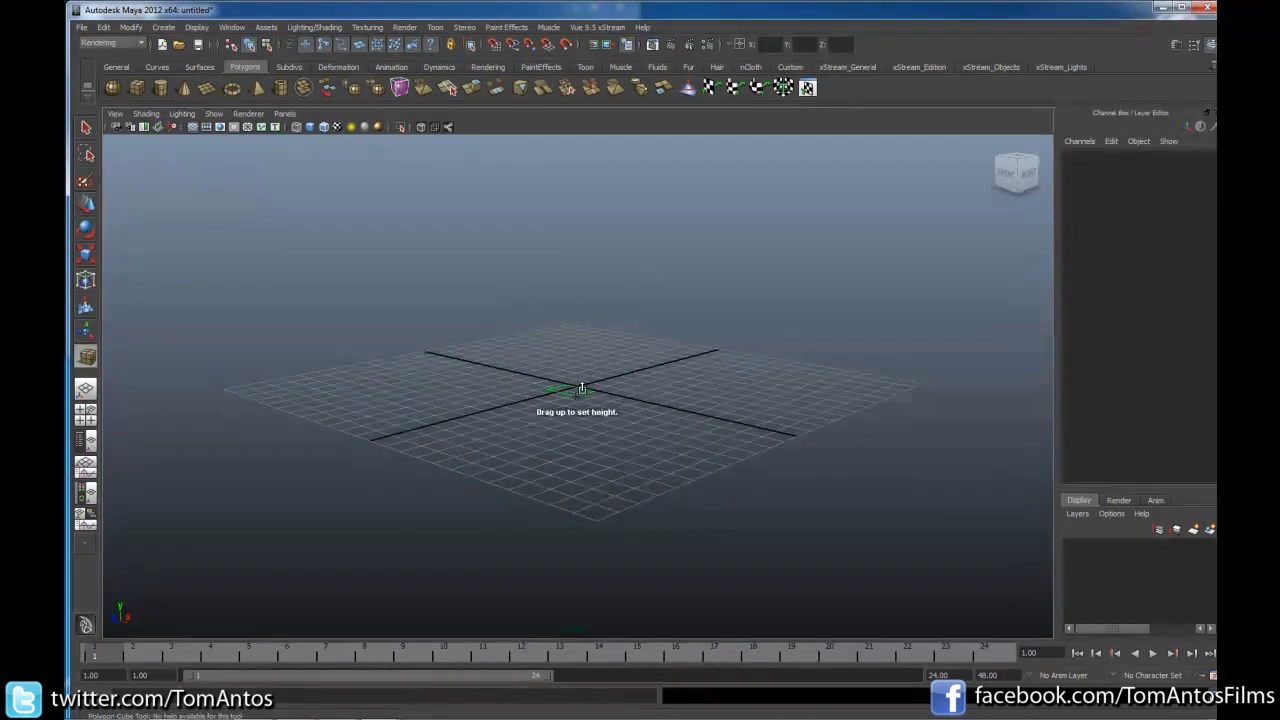
left_click_drag(619, 72, 609, 126)
left_click_drag(631, 309, 657, 480, "alt")
Step: Scale the cube taller in Y (about 1.780) into a tall, thin post
key("r")
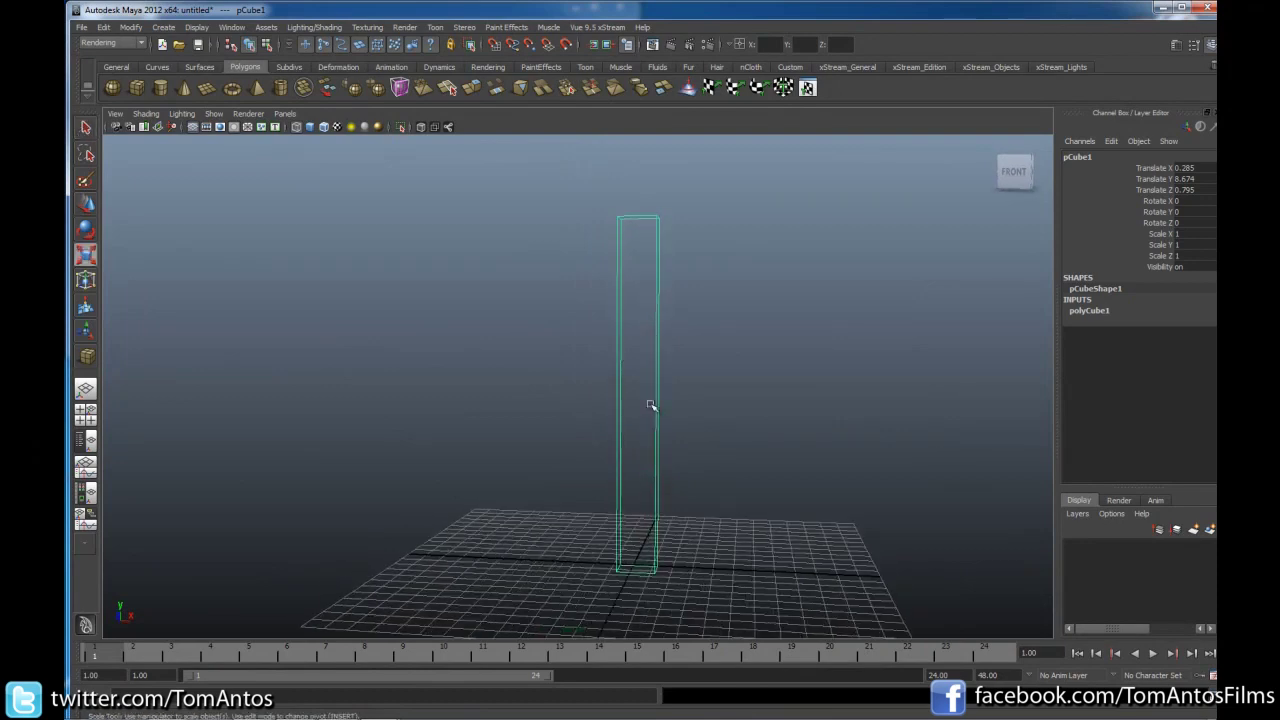
left_click_drag(638, 148, 663, 280)
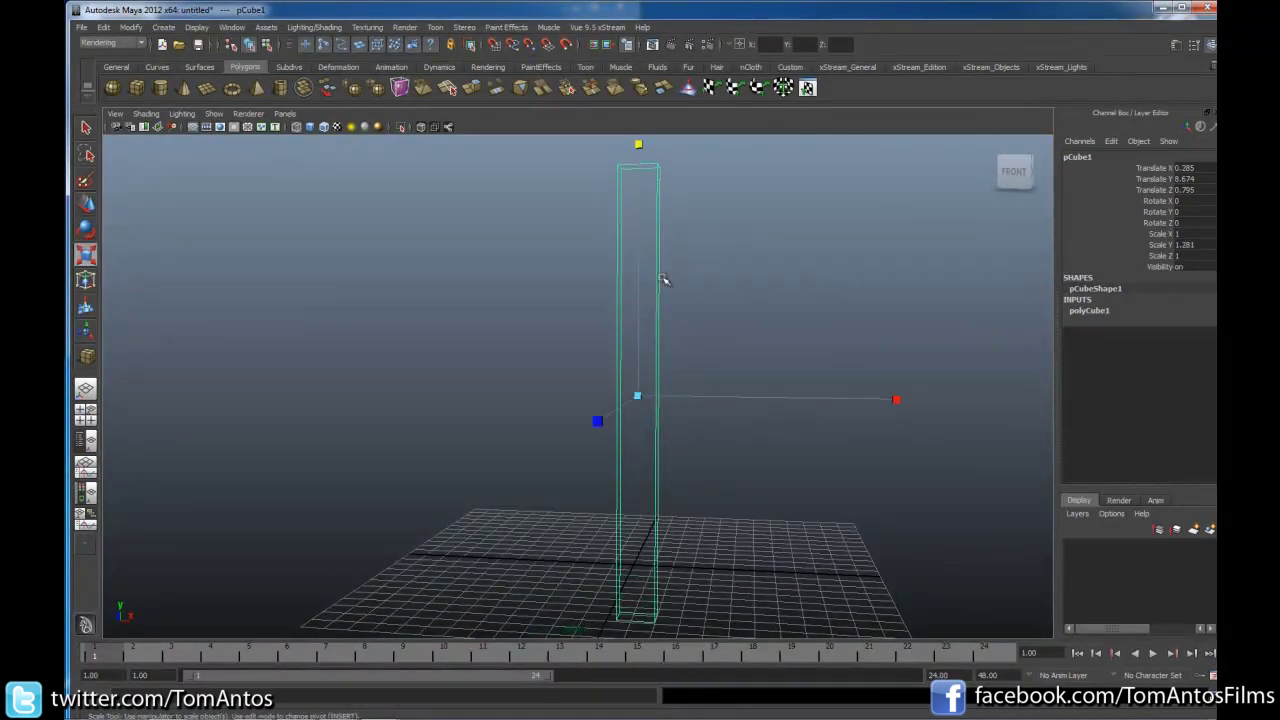
right_click_drag(663, 371, 428, 376, "alt")
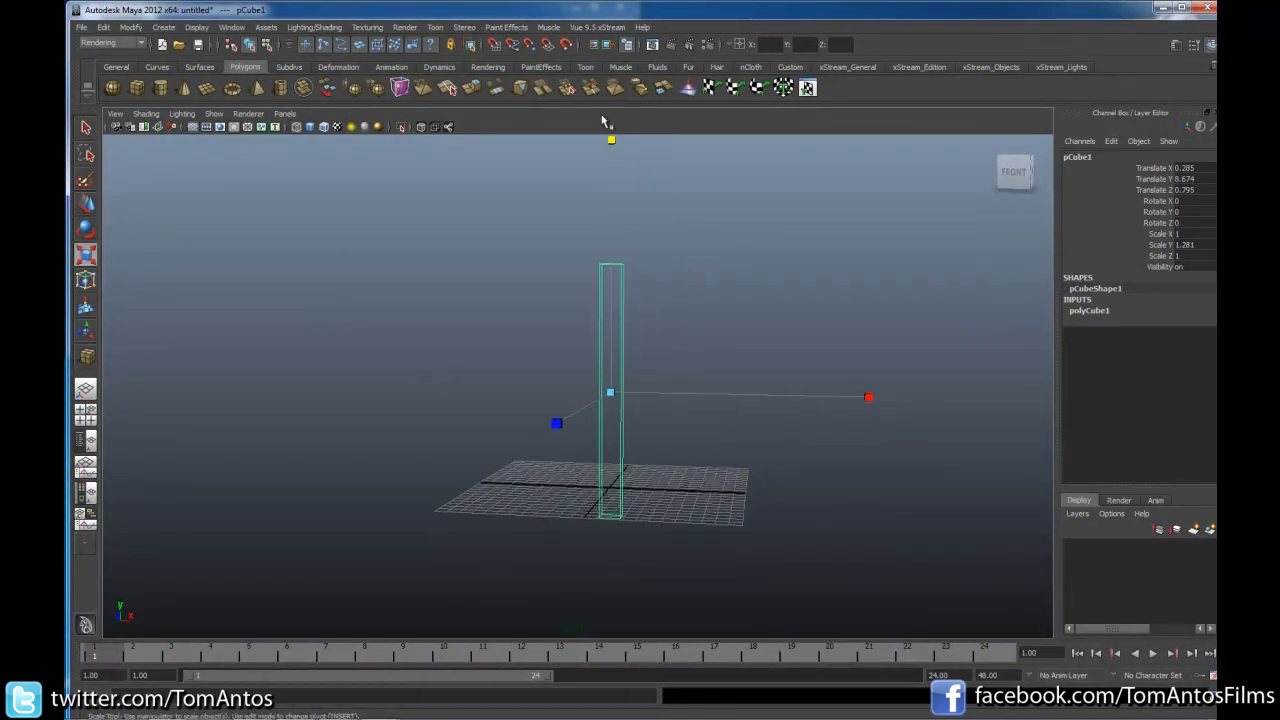
left_click_drag(612, 141, 614, 143)
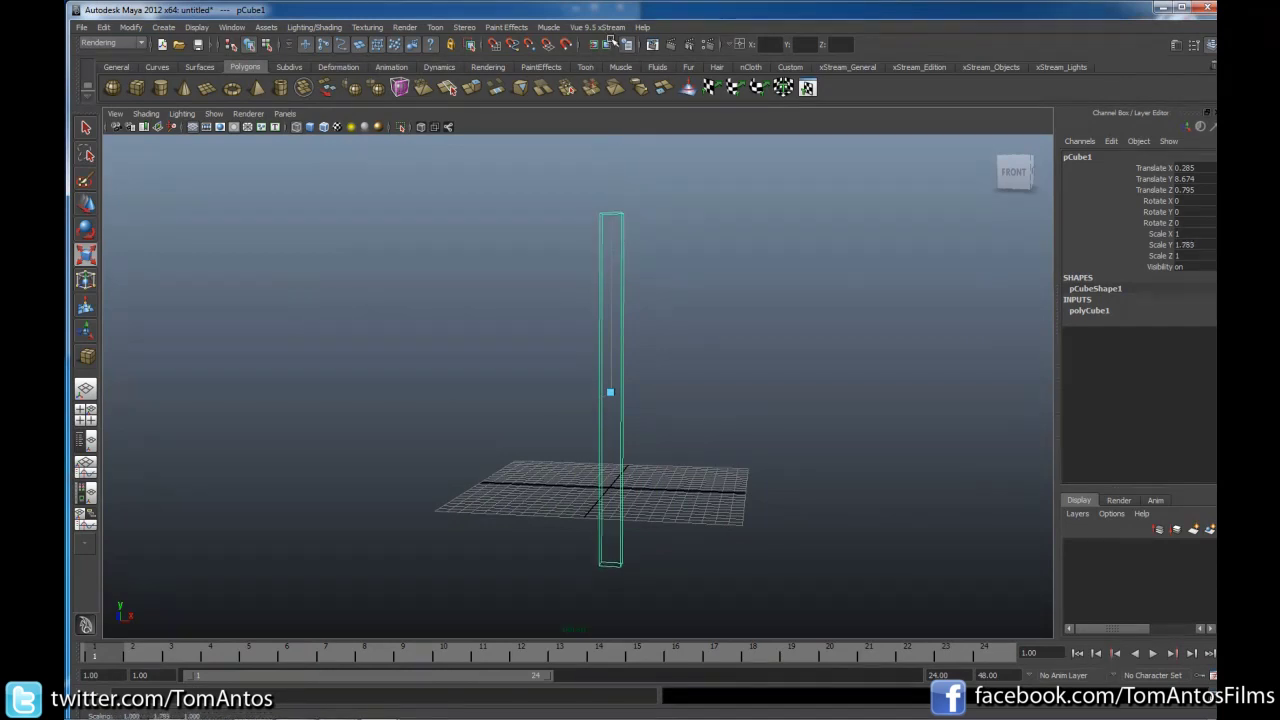
left_click_drag(610, 43, 611, 45)
Step: Duplicate the post and move the copy sideways as a second post
key("ctrl+d")
key("w")
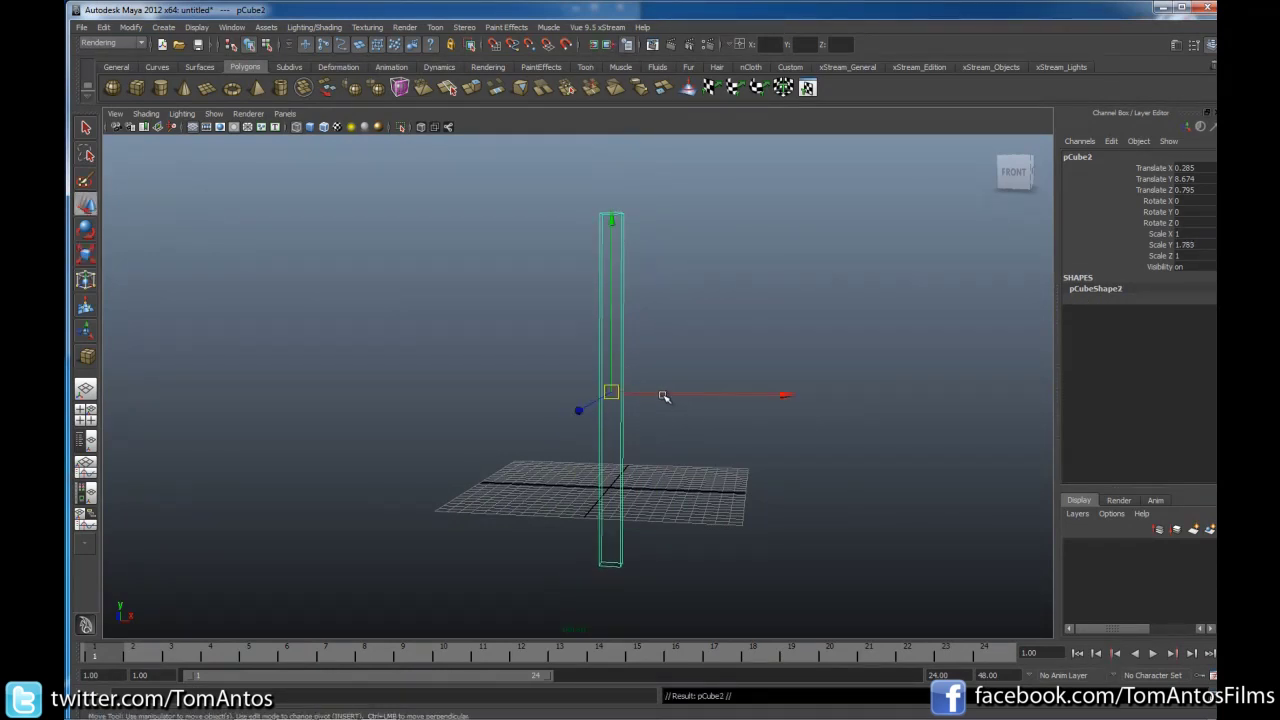
left_click_drag(666, 397, 574, 397)
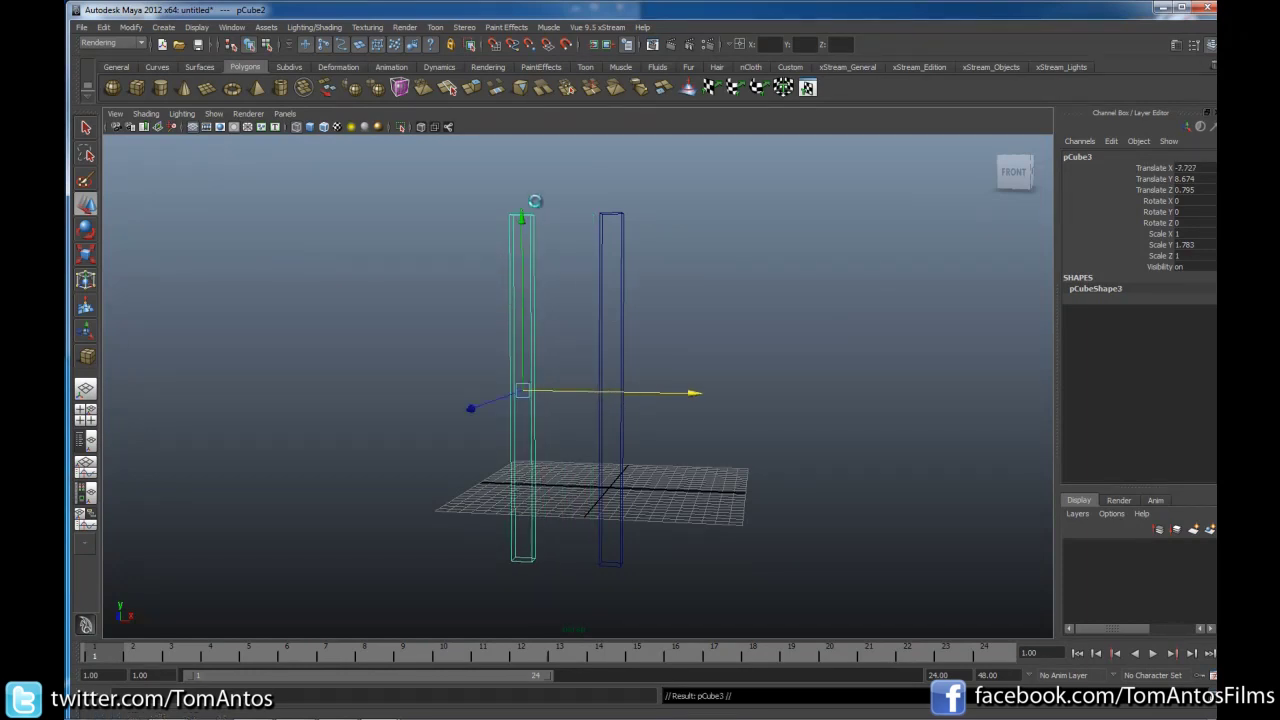
left_click_drag(520, 219, 517, 123)
Step: Turn another copy 90° into a crossbar, centred atop both posts and shortened to span them
key("e")
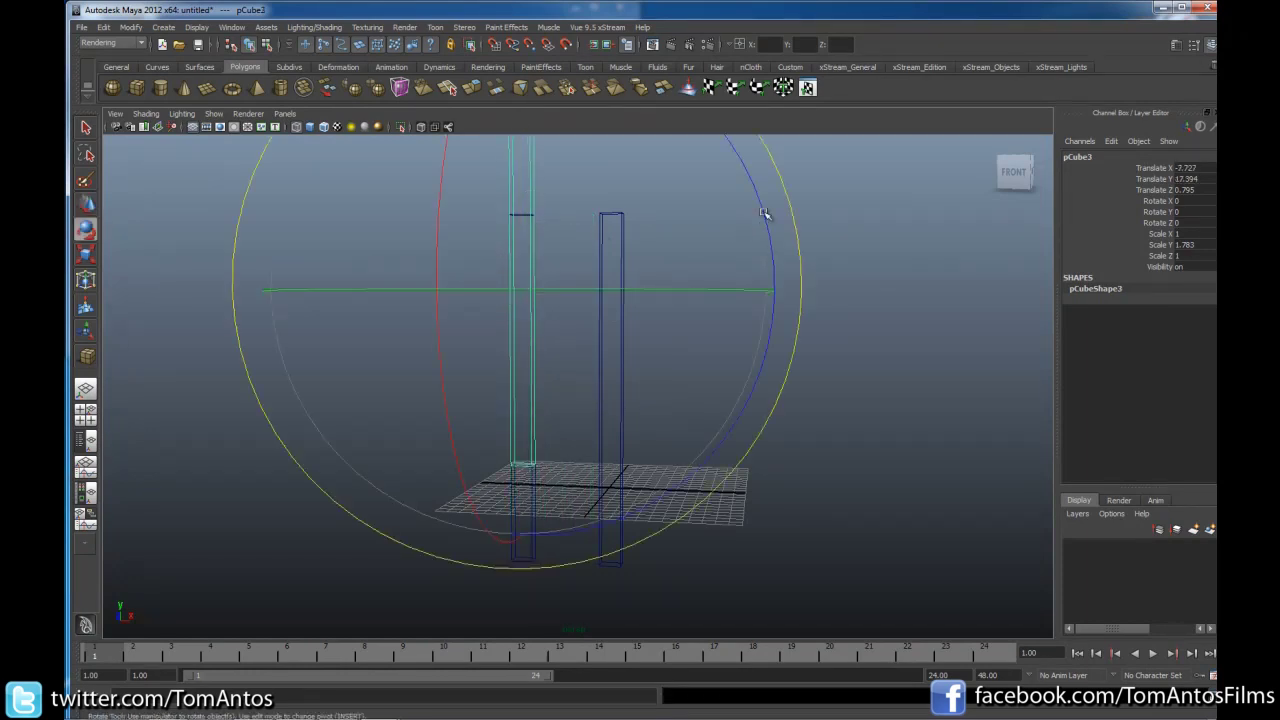
left_click_drag(764, 213, 545, 511)
key("w")
left_click_drag(526, 337, 545, 255)
left_click_drag(611, 210, 658, 212)
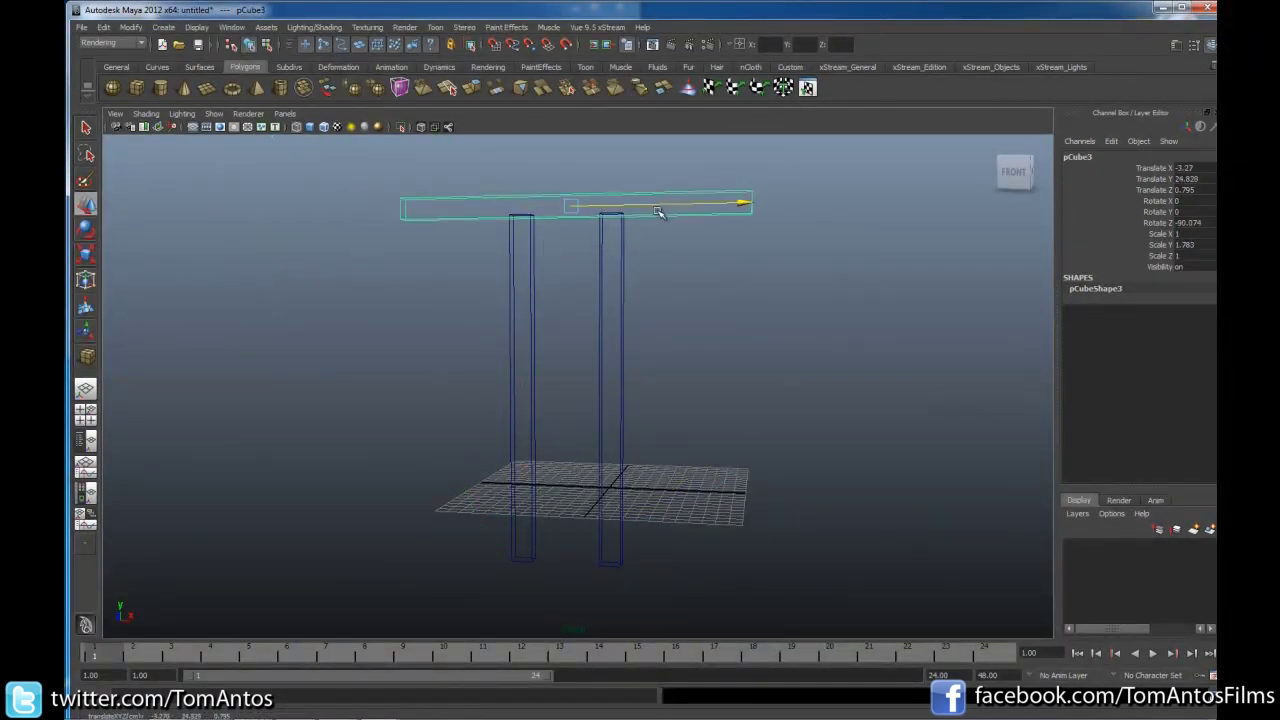
key("r")
left_click_drag(820, 201, 740, 204)
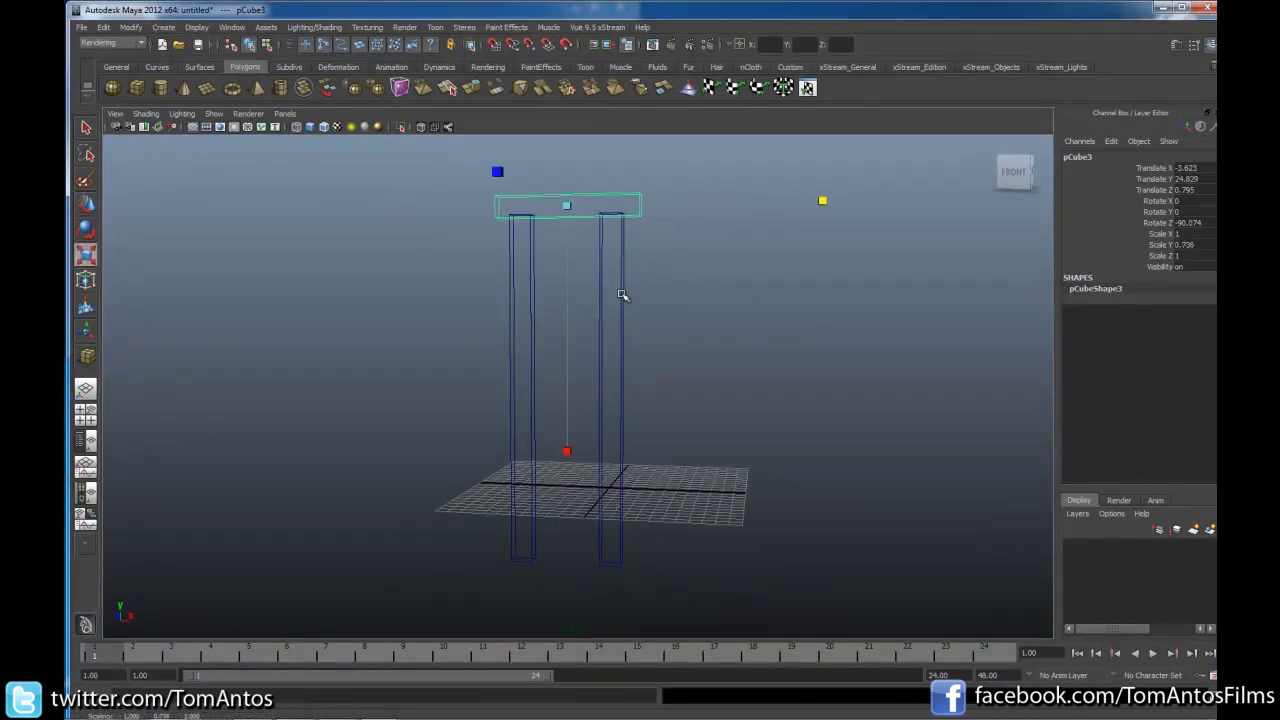
left_click_drag(622, 296, 495, 345, "alt")
left_click_drag(536, 388, 510, 360, "alt")
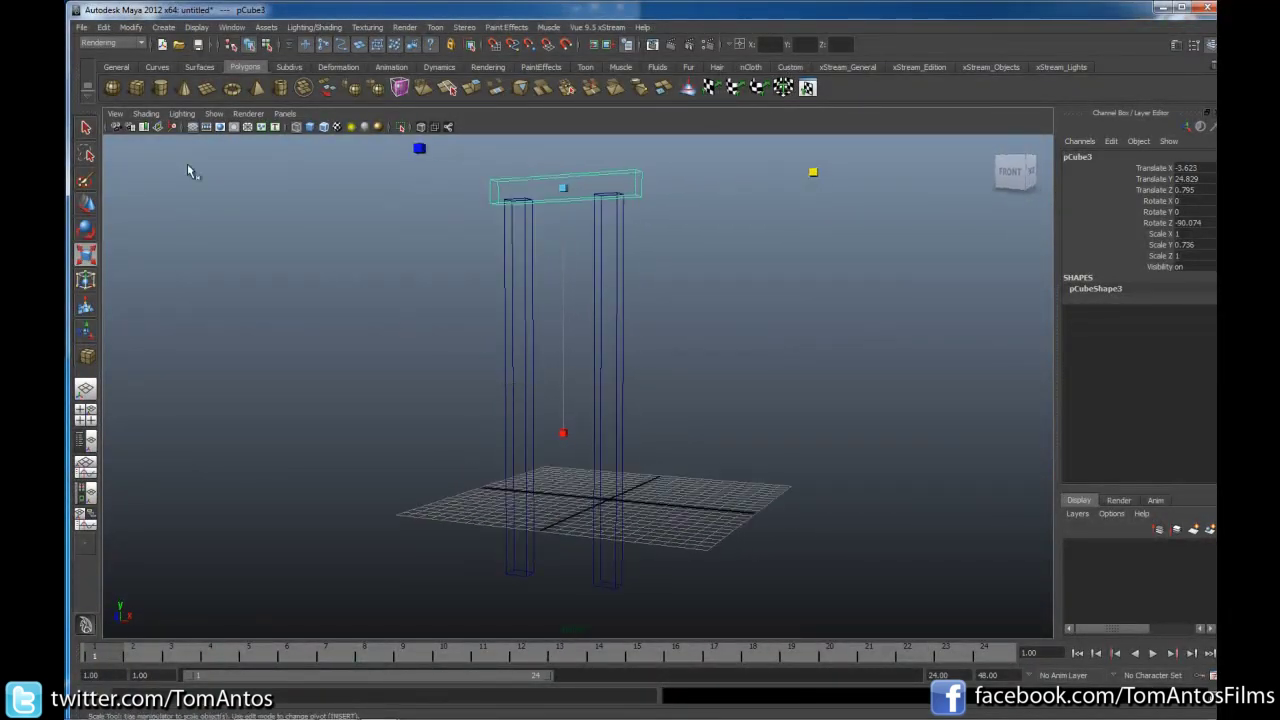
Step: Open the scene 3.mb, discarding the untitled blockout
left_click(81, 27)
left_click(115, 63)
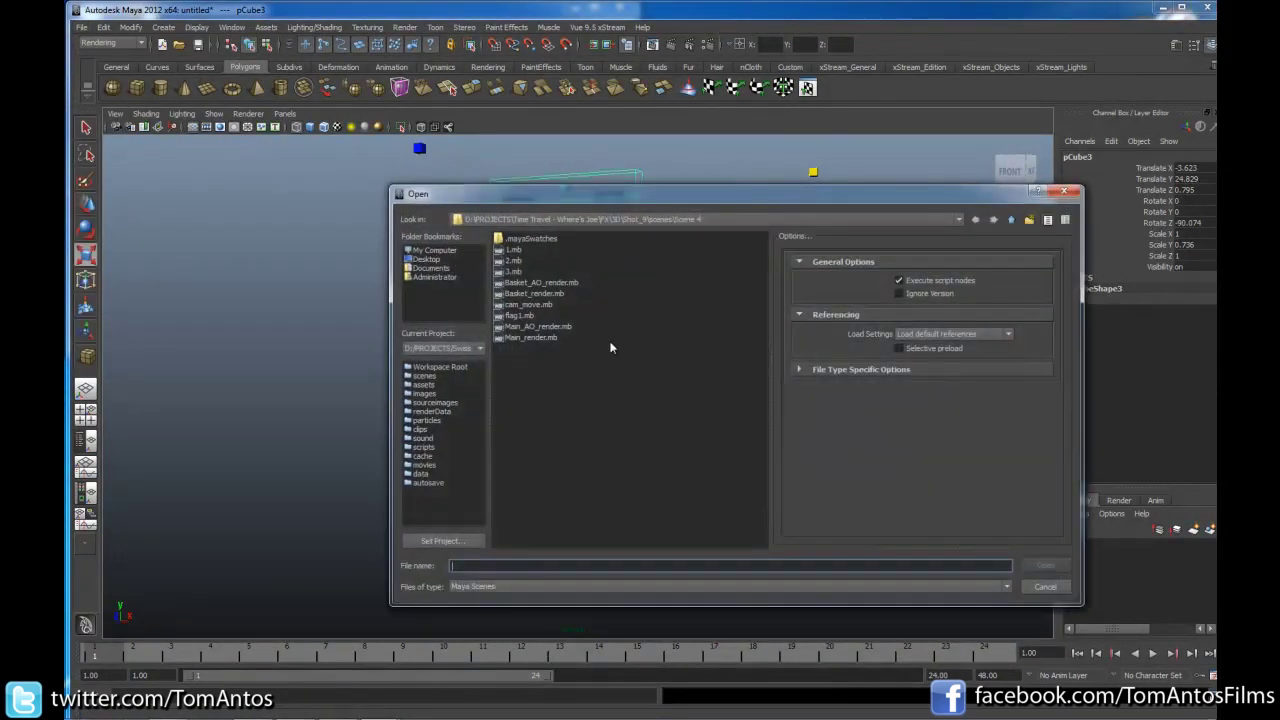
double_click(512, 271)
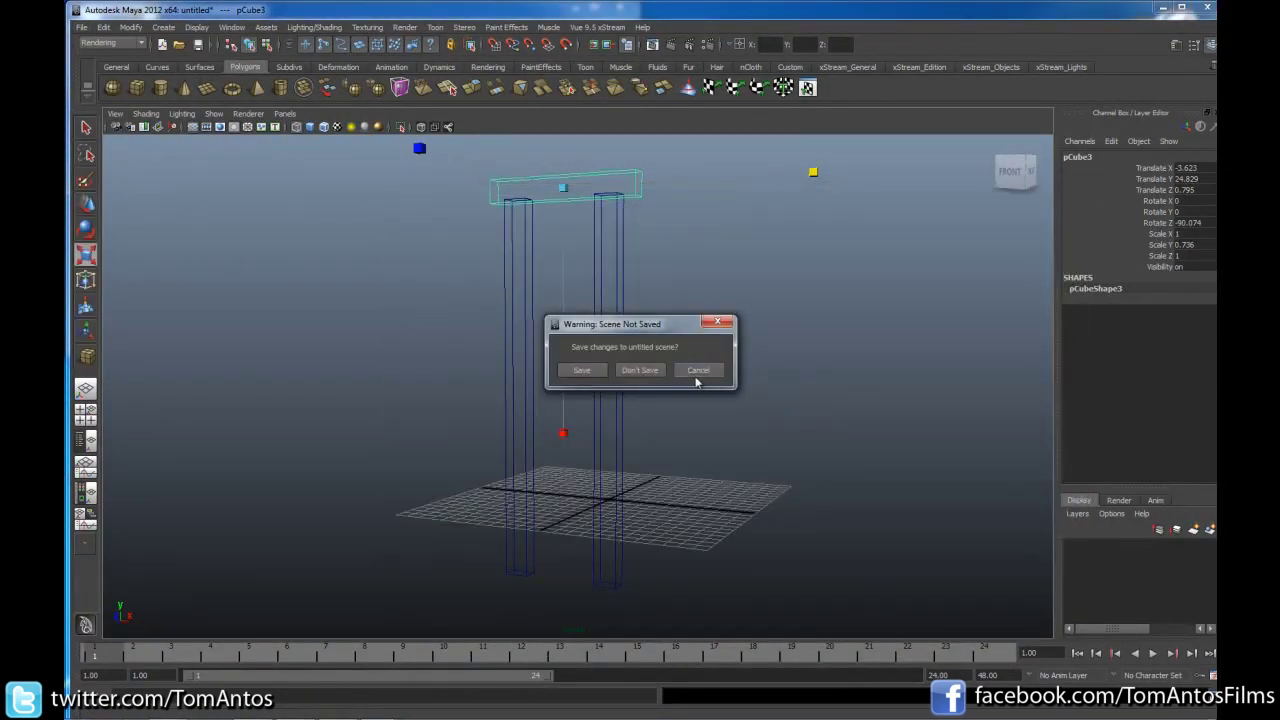
left_click(630, 367)
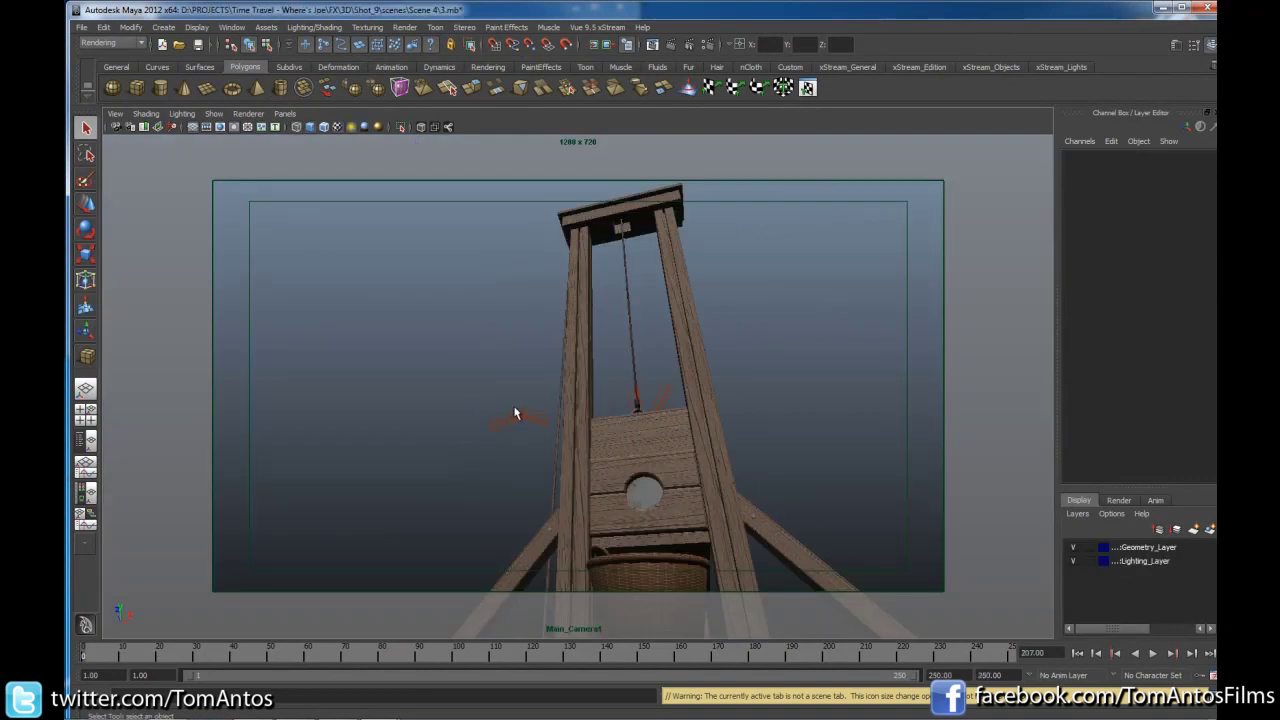
Step: Maximize the perspective view and show the guillotine in wireframe
key("4")
key("space")
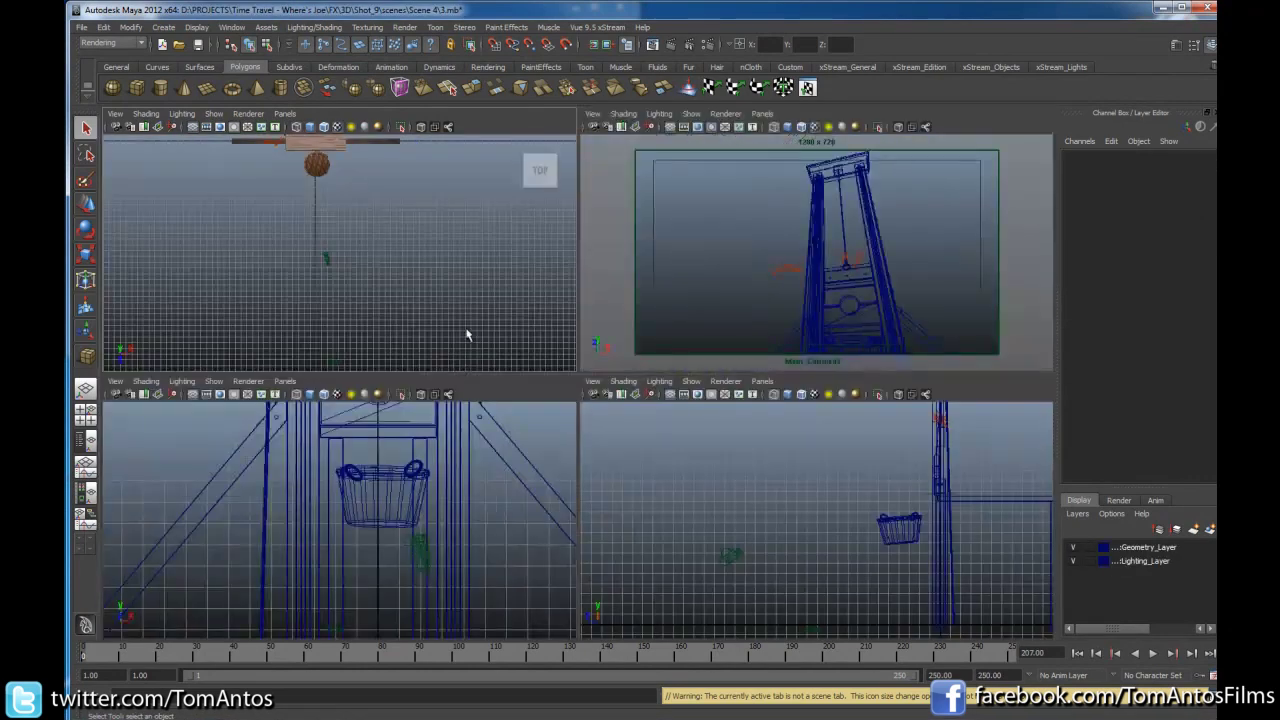
left_click(285, 114)
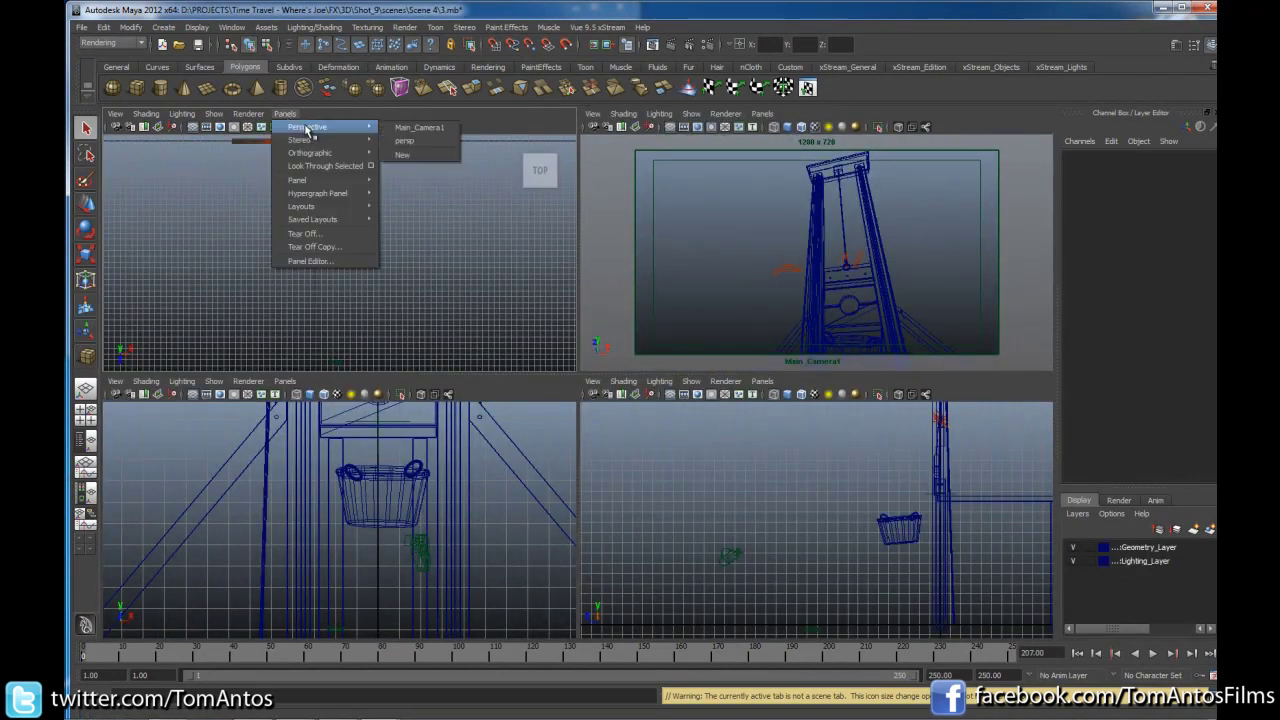
left_click(400, 137)
key("space")
scroll(552, 409, "down", 10)
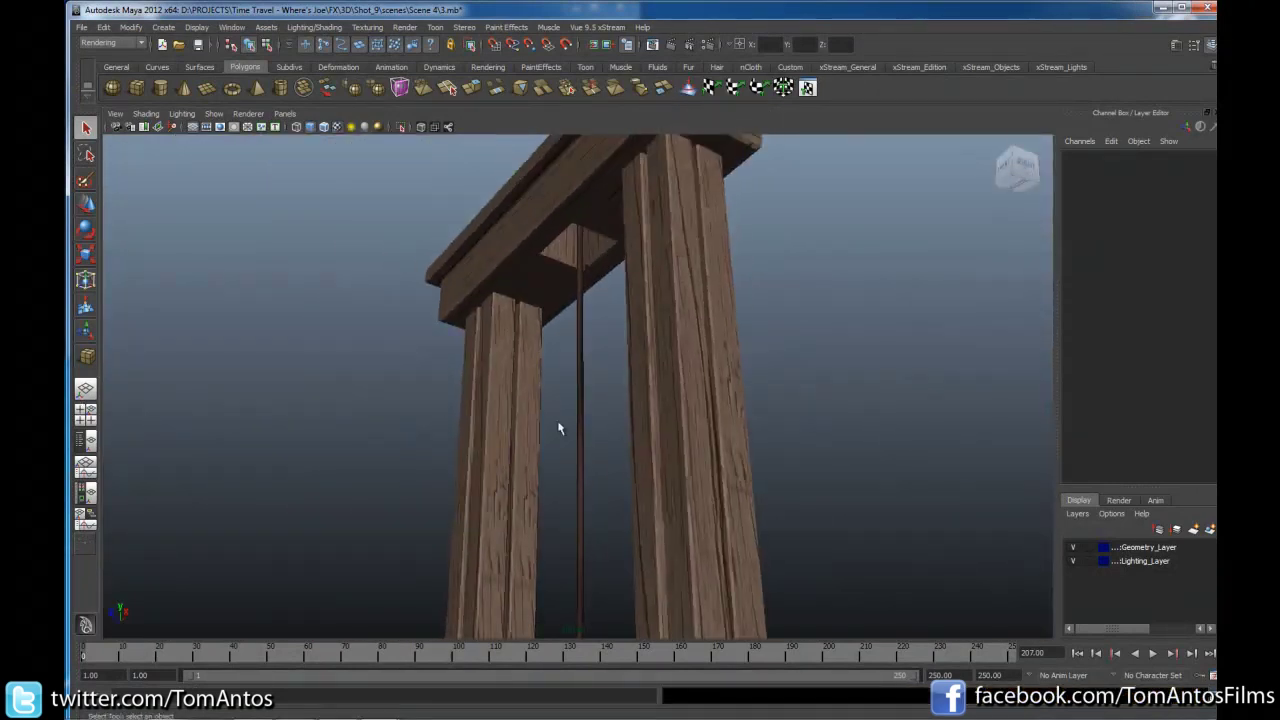
key("4")
Step: Inspect the guillotine and basket from several angles, then return to textured shading
left_click_drag(446, 466, 410, 269, "alt")
mouse_move(508, 346)
left_mouse_down("alt")
mouse_move(623, 337)
mouse_move(486, 334)
left_mouse_up("alt")
middle_click_drag(486, 334, 489, 428, "alt")
left_click_drag(489, 428, 524, 425, "alt")
right_click_drag(524, 425, 660, 548, "alt")
left_click(664, 545)
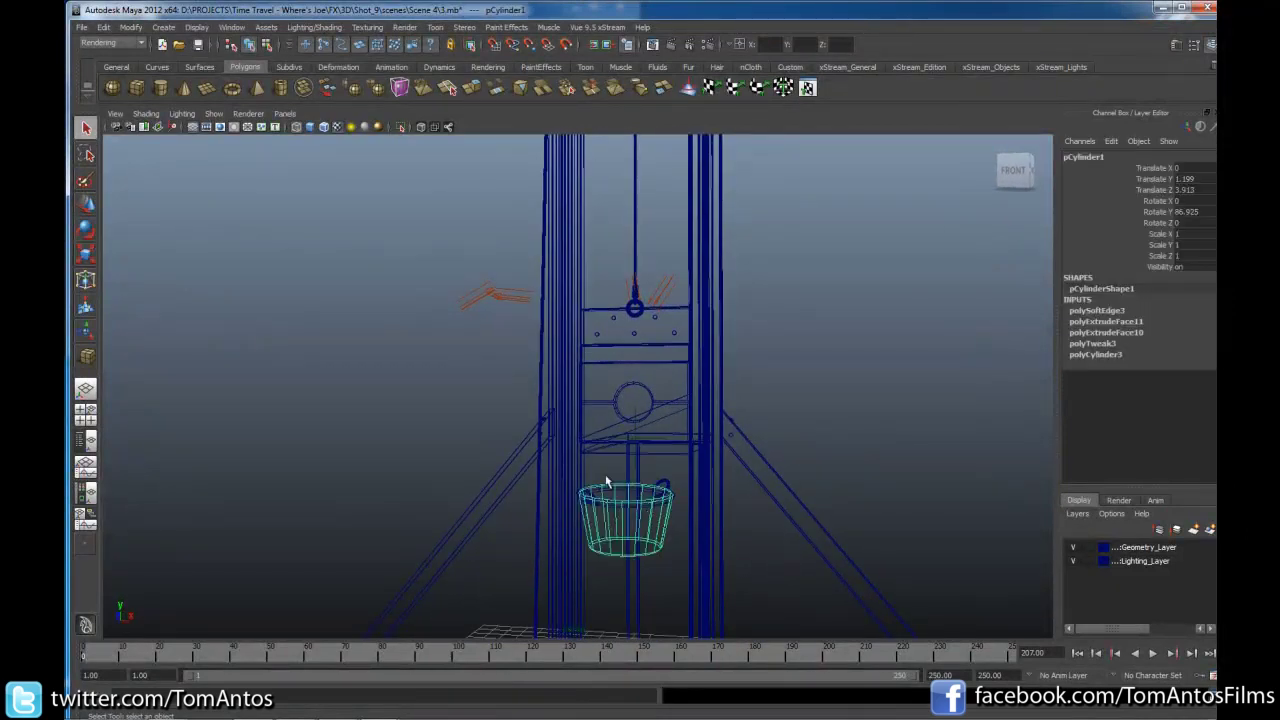
left_click_drag(606, 482, 566, 419, "alt")
left_click(724, 537)
mouse_move(608, 485)
left_mouse_down("alt")
mouse_move(587, 512)
mouse_move(649, 491)
mouse_move(589, 503)
mouse_move(588, 463)
left_mouse_up("alt")
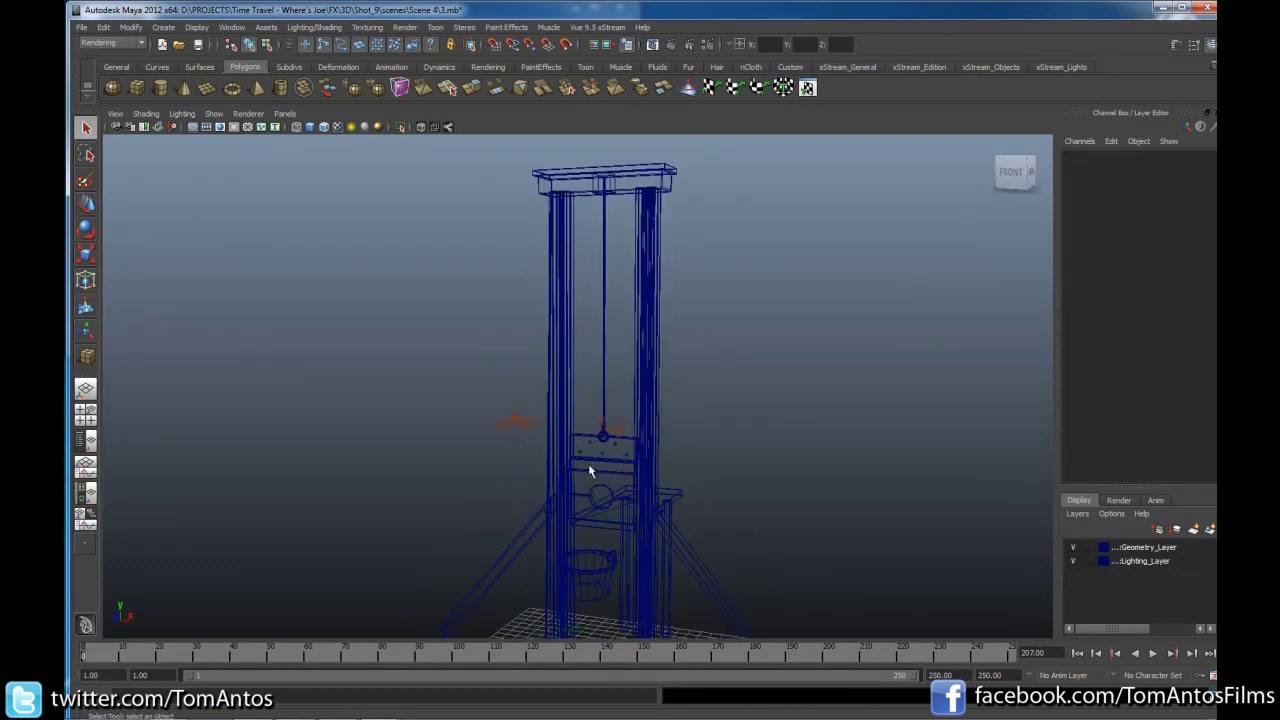
key("6")
mouse_move(572, 533)
left_mouse_down("alt")
mouse_move(514, 517)
mouse_move(597, 509)
mouse_move(585, 503)
mouse_move(640, 540)
mouse_move(651, 400)
mouse_move(666, 406)
mouse_move(645, 450)
left_mouse_up("alt")
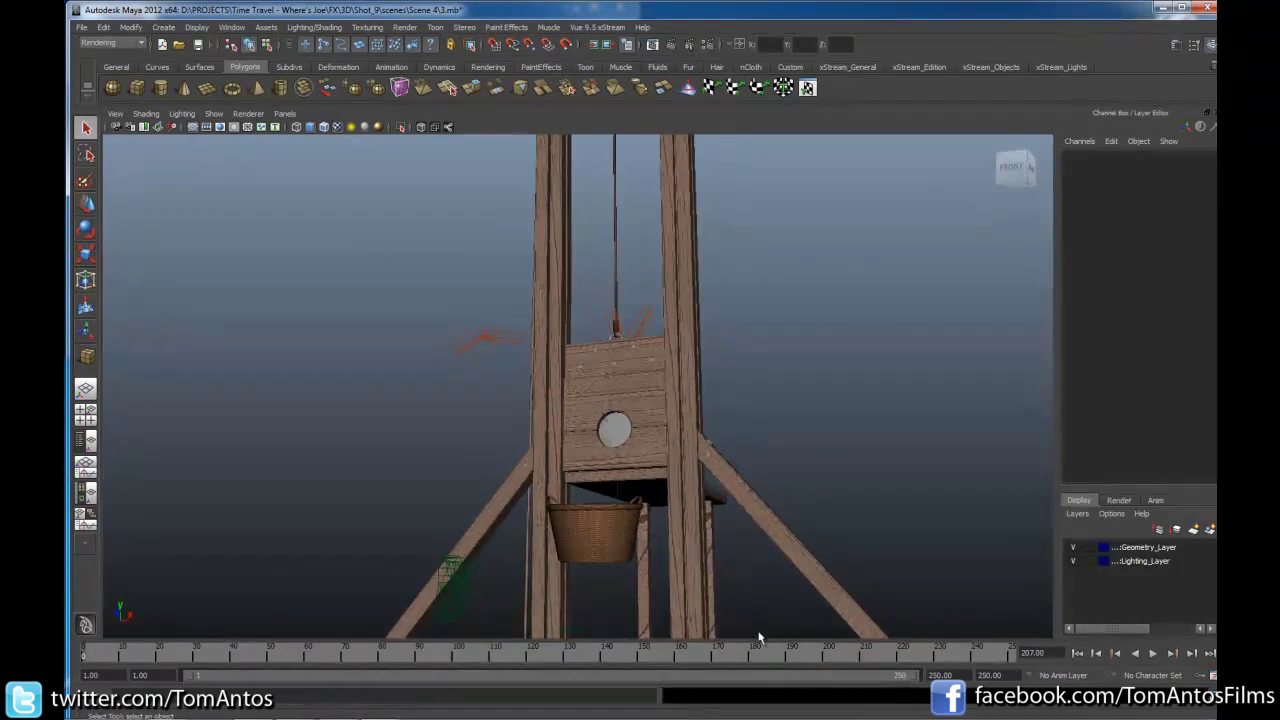
Step: Play the blade-drop animation from around frame 105 and move the blade lower
left_click_drag(759, 637, 478, 656)
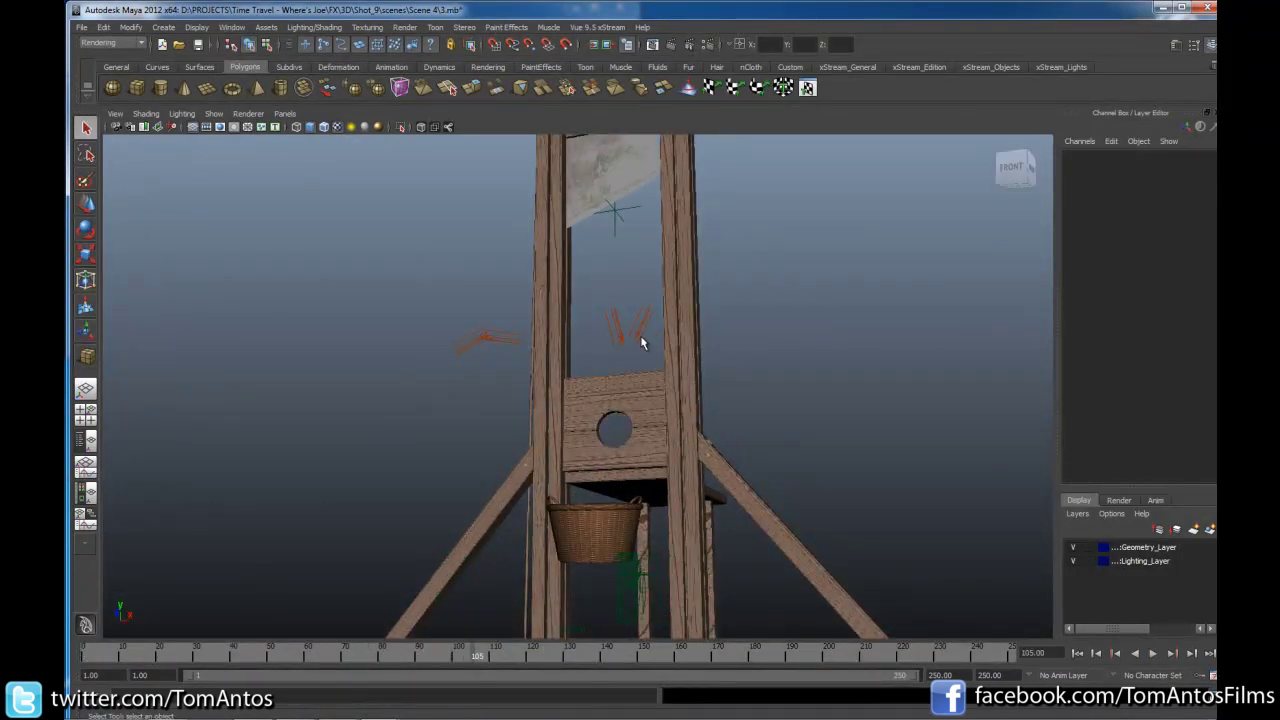
left_click_drag(641, 343, 510, 437, "alt")
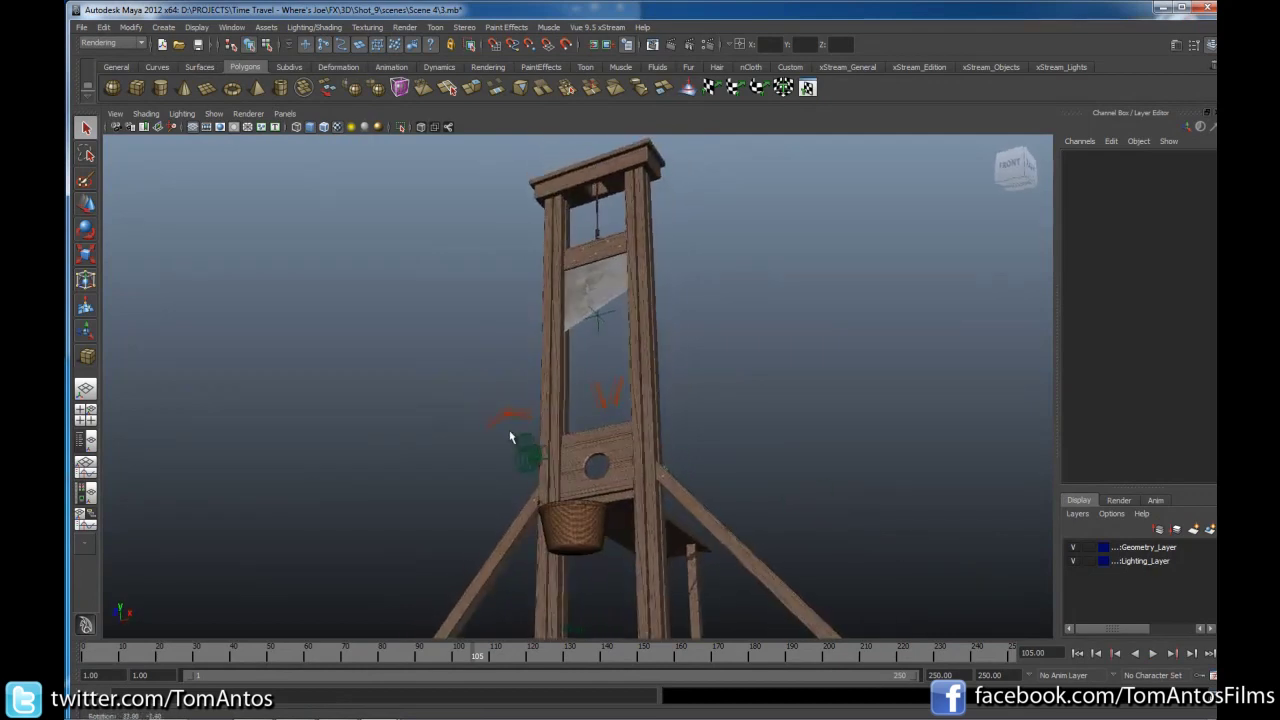
key("alt+v")
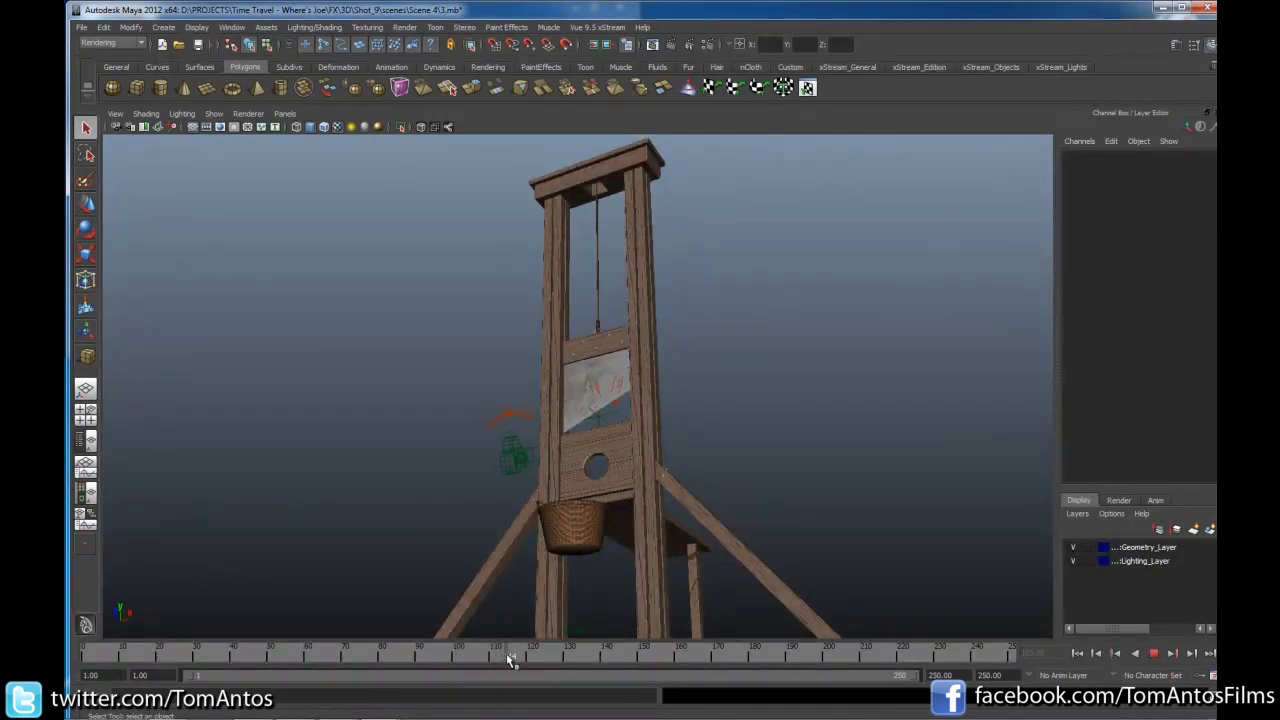
key("alt+v")
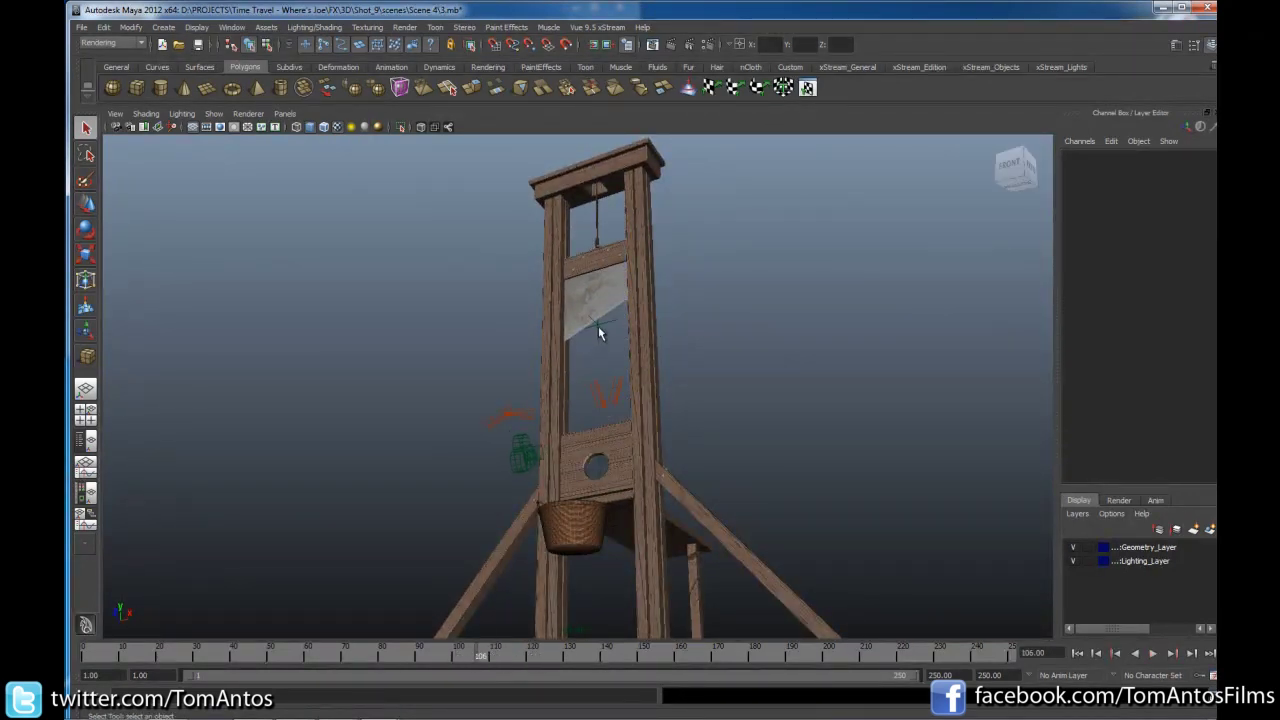
left_click(598, 332)
key("w")
left_click_drag(598, 330, 586, 362)
Step: Select Main_Camera1 and scrub from about frame 112 to review its animation
mouse_move(500, 660)
left_mouse_down()
mouse_move(449, 660)
mouse_move(547, 662)
left_mouse_up()
left_click_drag(528, 486, 509, 491, "alt")
left_click(415, 535)
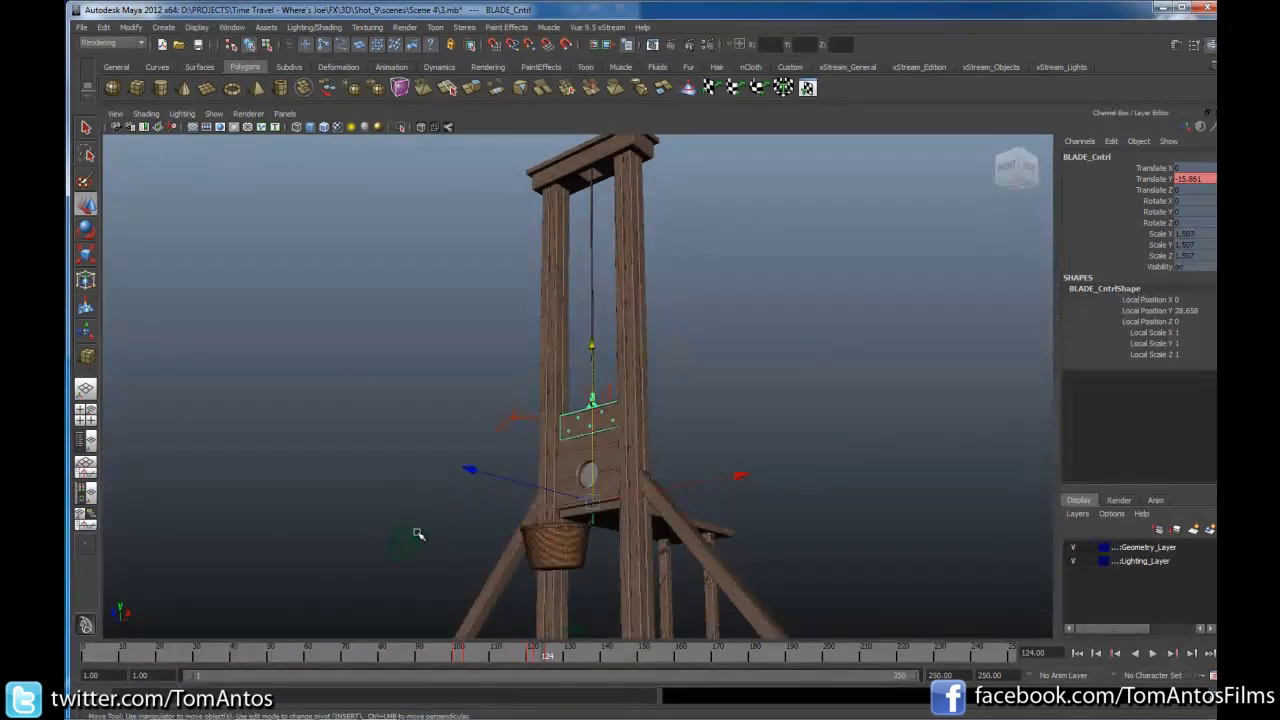
left_click_drag(283, 663, 491, 663)
Step: Maximize the Main_Camera1 view, smooth-shaded, and play its camera move from the start
left_click(285, 113)
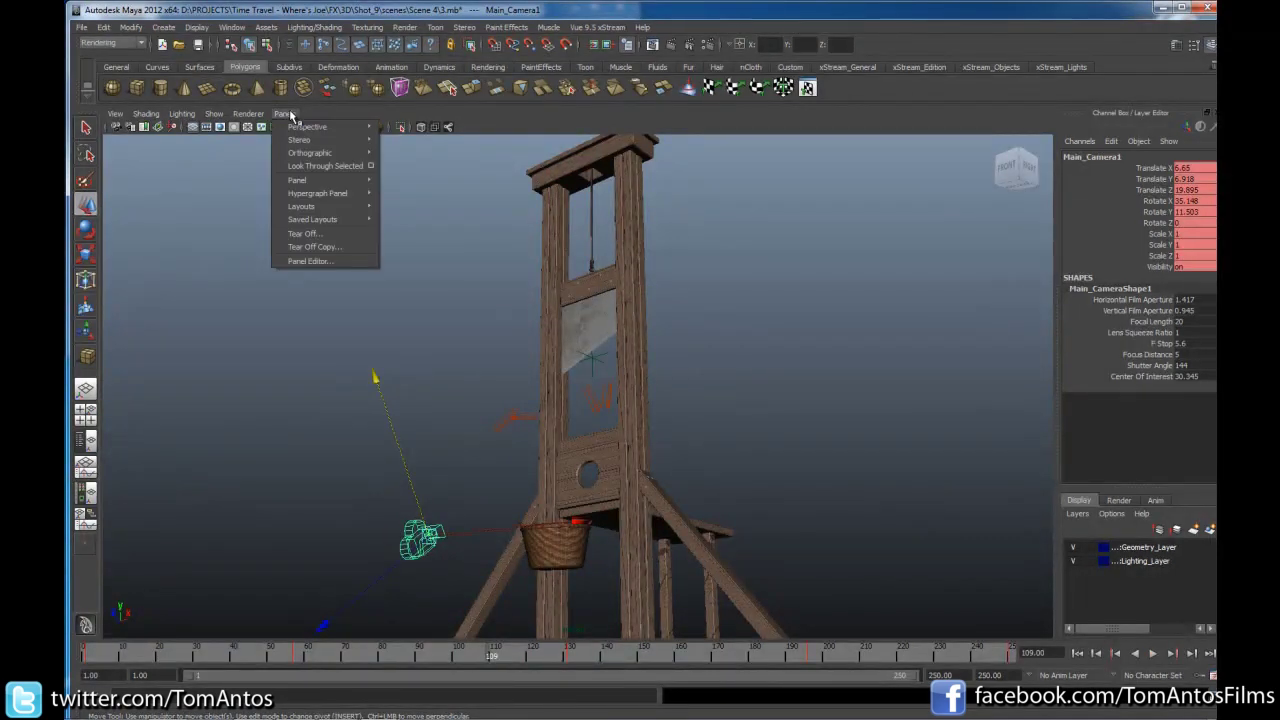
left_click(204, 195)
key("space")
key("space")
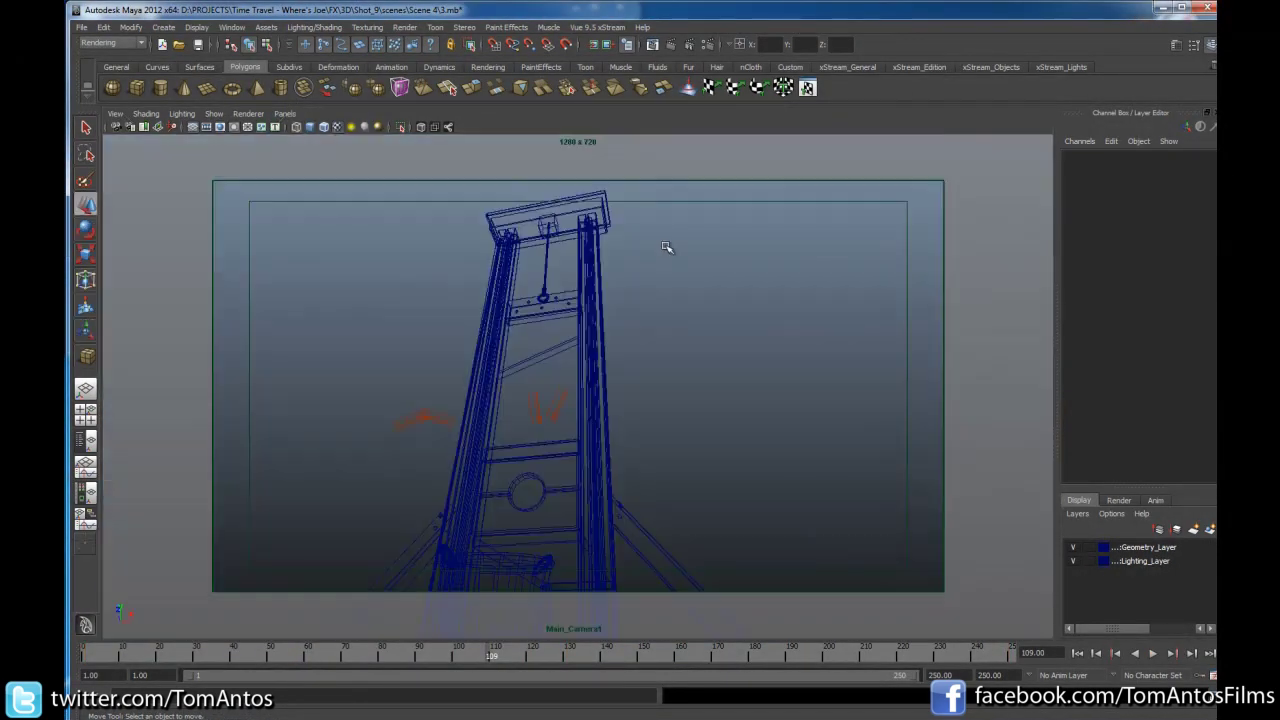
key("5")
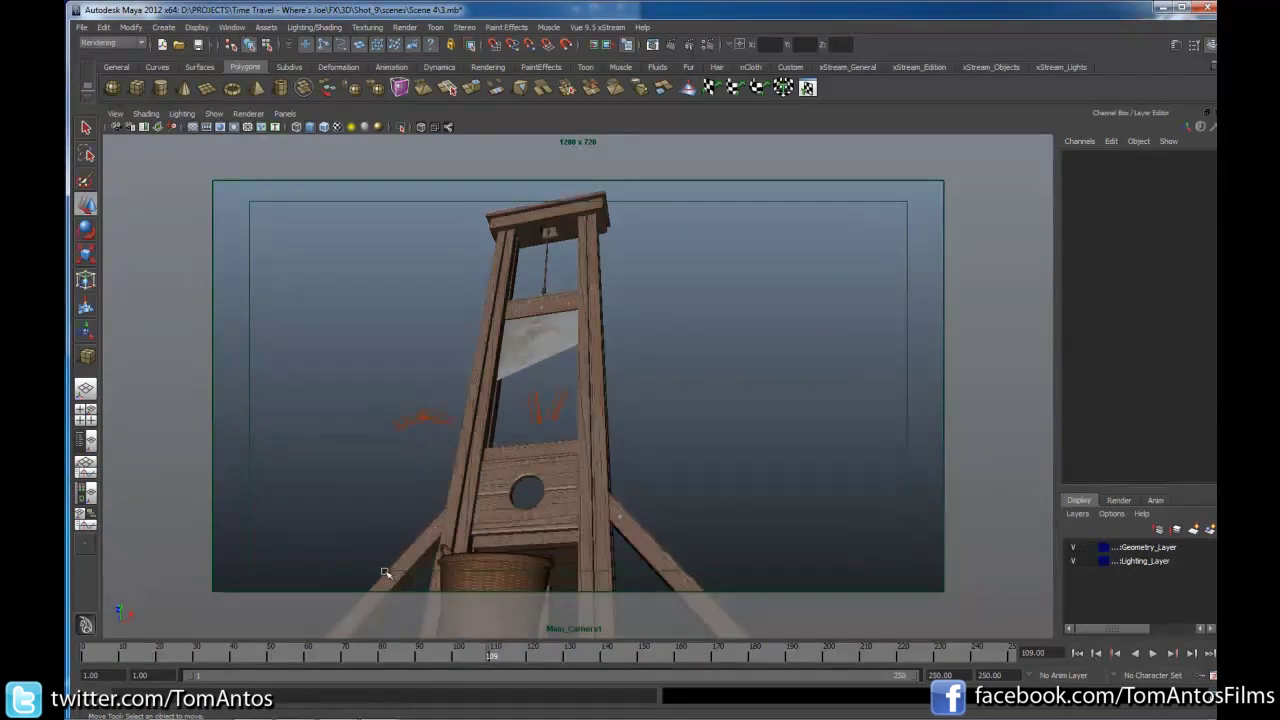
left_click(98, 660)
key("alt+v")
mouse_move(150, 660)
left_mouse_down()
mouse_move(986, 657)
mouse_move(345, 660)
left_mouse_up()
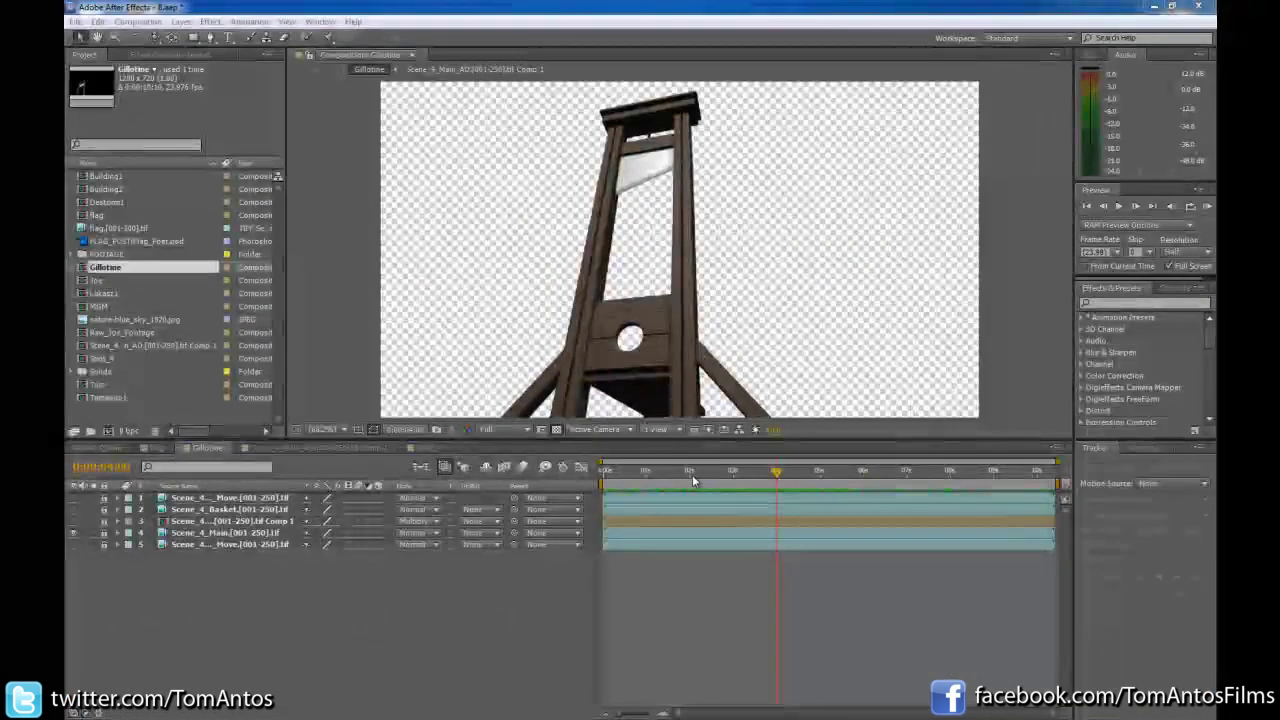
Step: Switch to Shot_4, enable layer 20 [Gillotine], and scrub ahead to see the blade lower
mouse_move(692, 474)
left_mouse_down()
mouse_move(820, 477)
mouse_move(750, 477)
left_mouse_up()
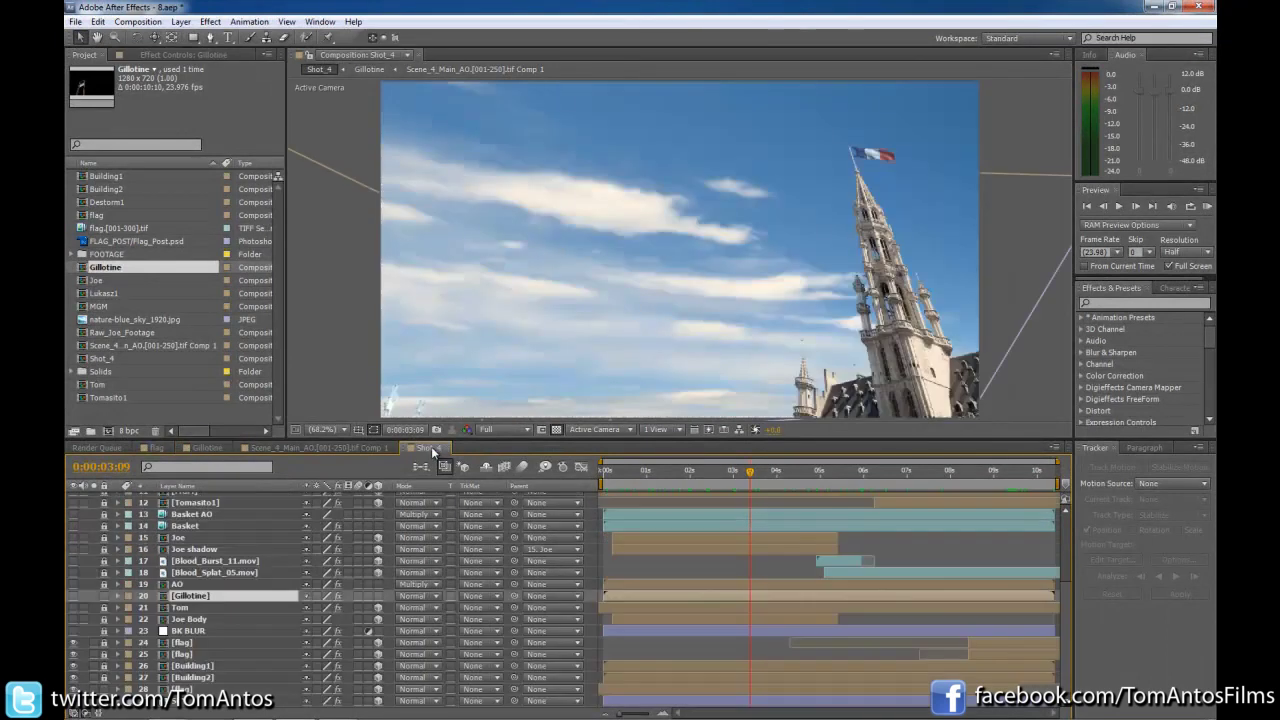
left_click(428, 447)
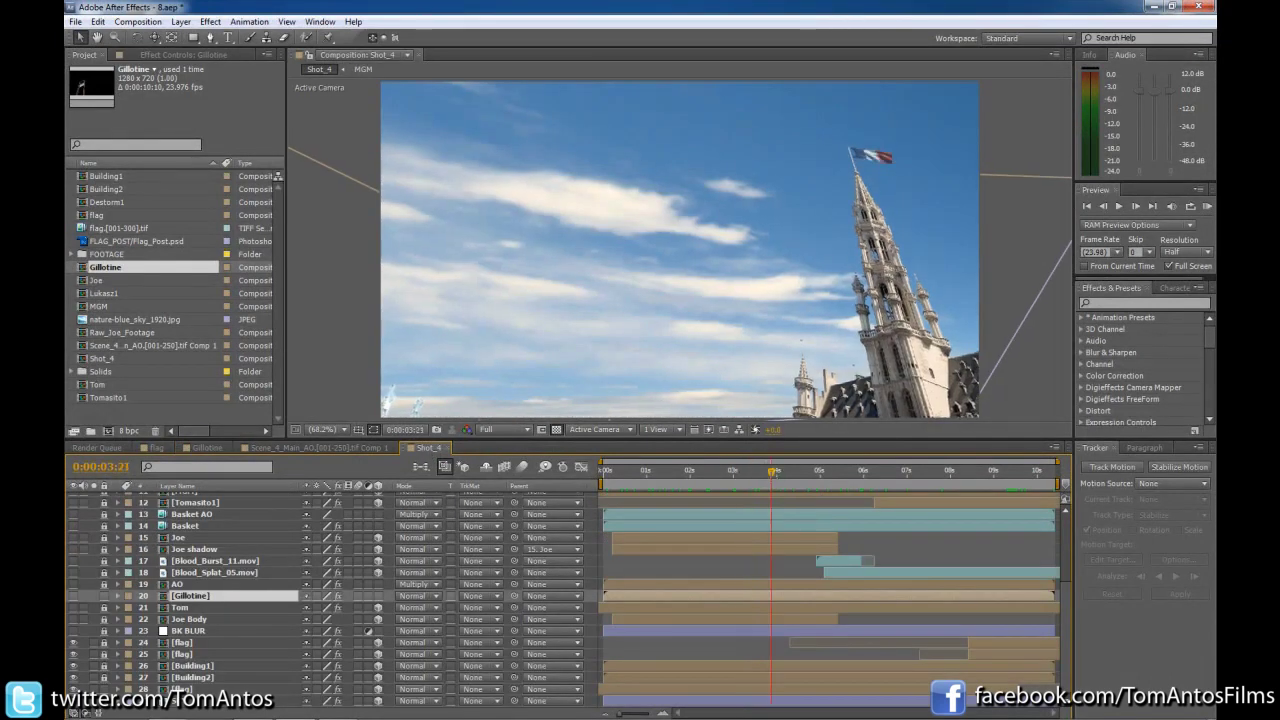
left_click(73, 595)
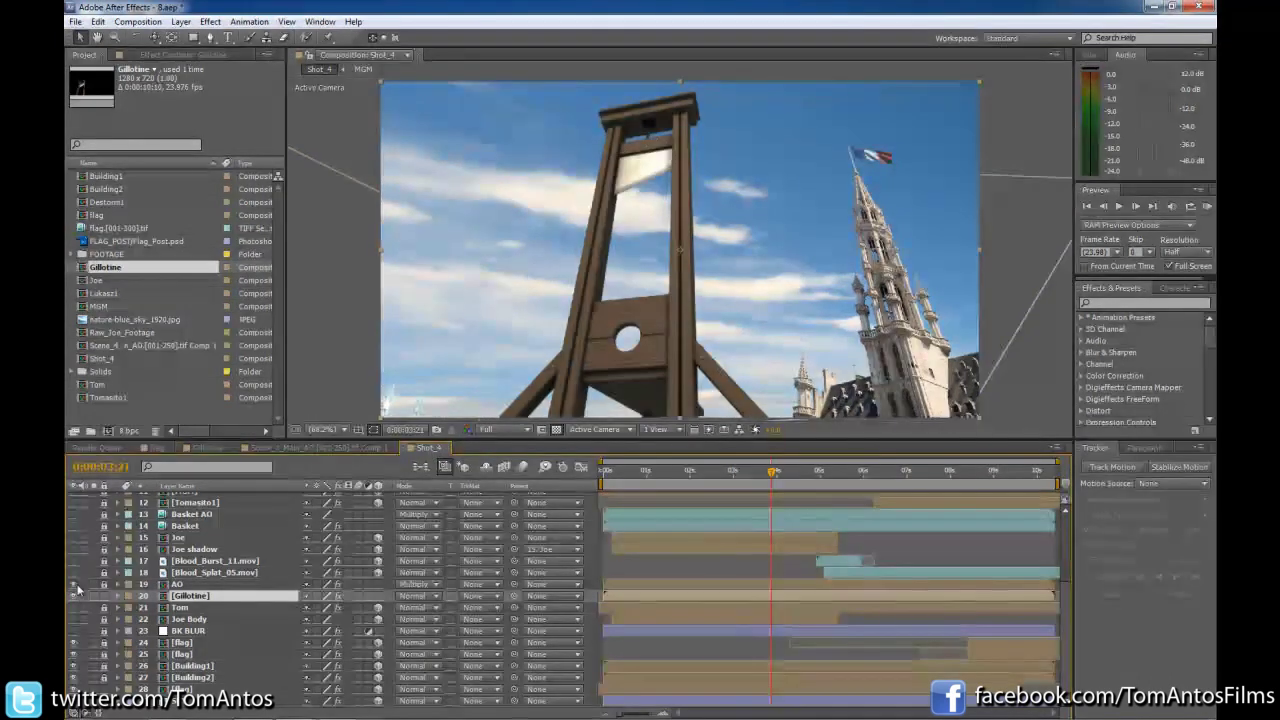
left_click_drag(789, 468, 845, 489)
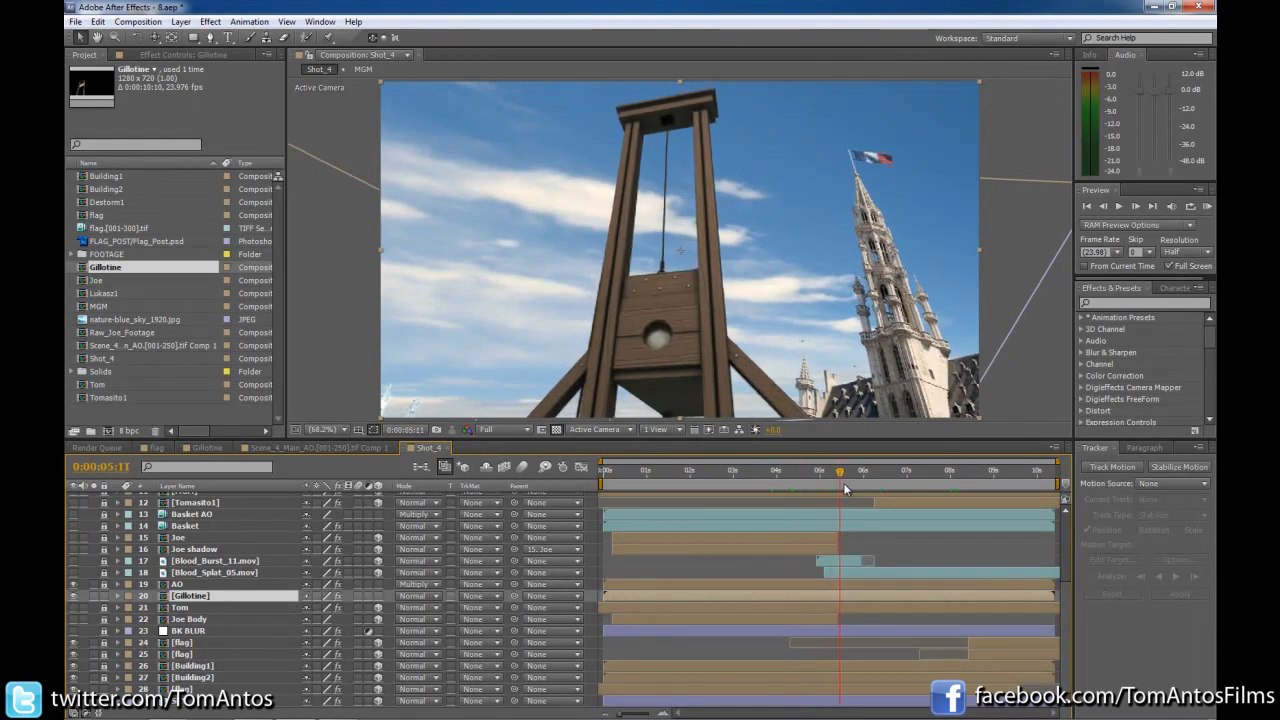
Step: Enable actor layers 15 and 21, checking them between 0:00:03:07 and 0:00:04:03
scroll(109, 574, "up", 1)
left_click(766, 476)
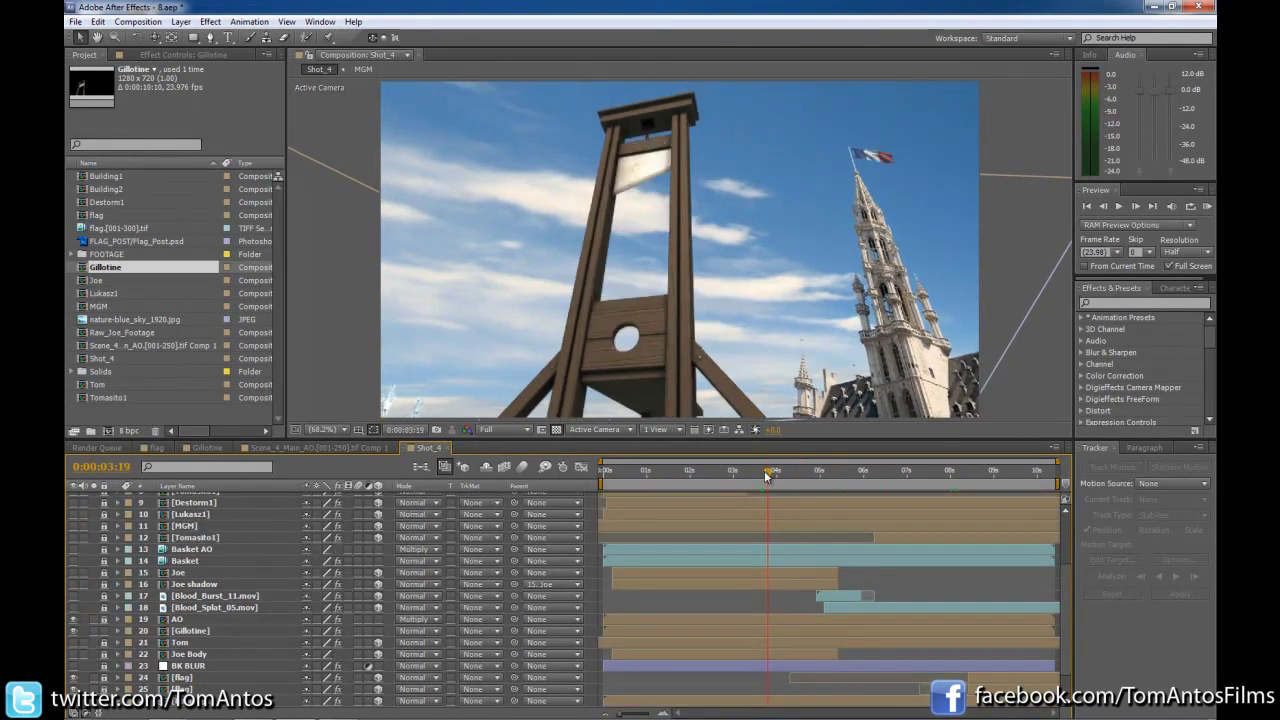
left_click(73, 573)
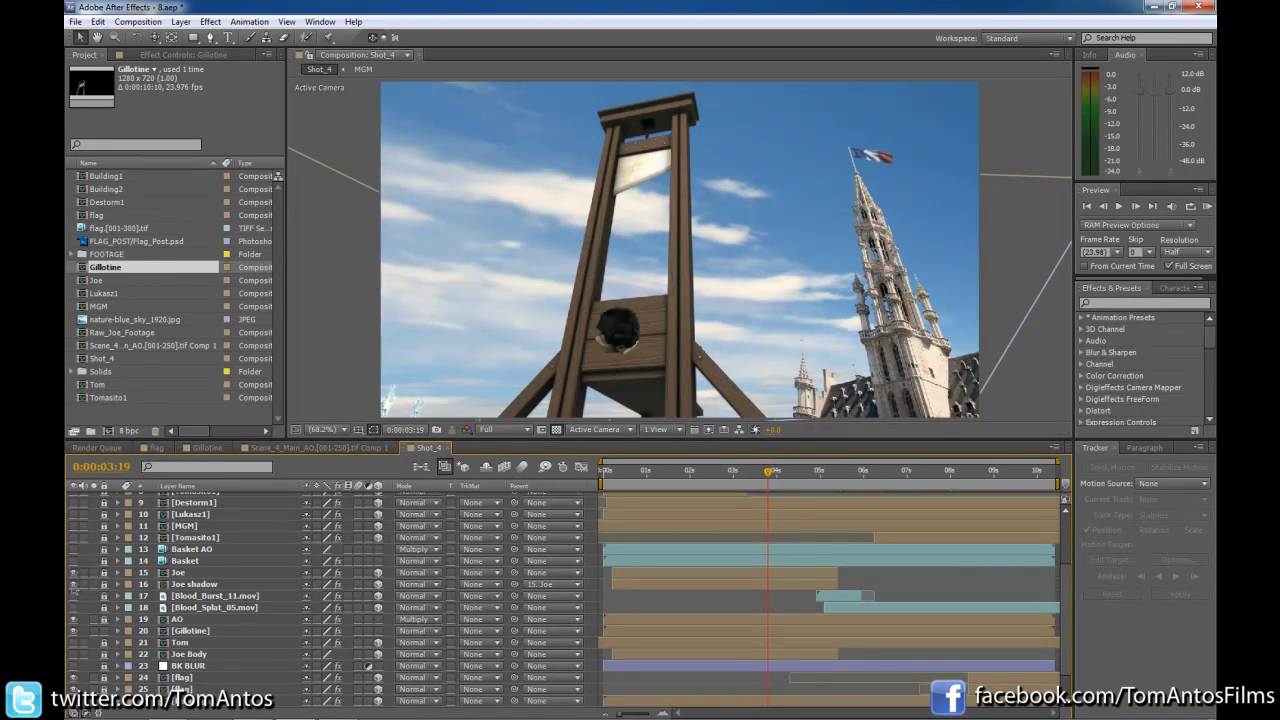
left_click_drag(773, 475, 791, 476)
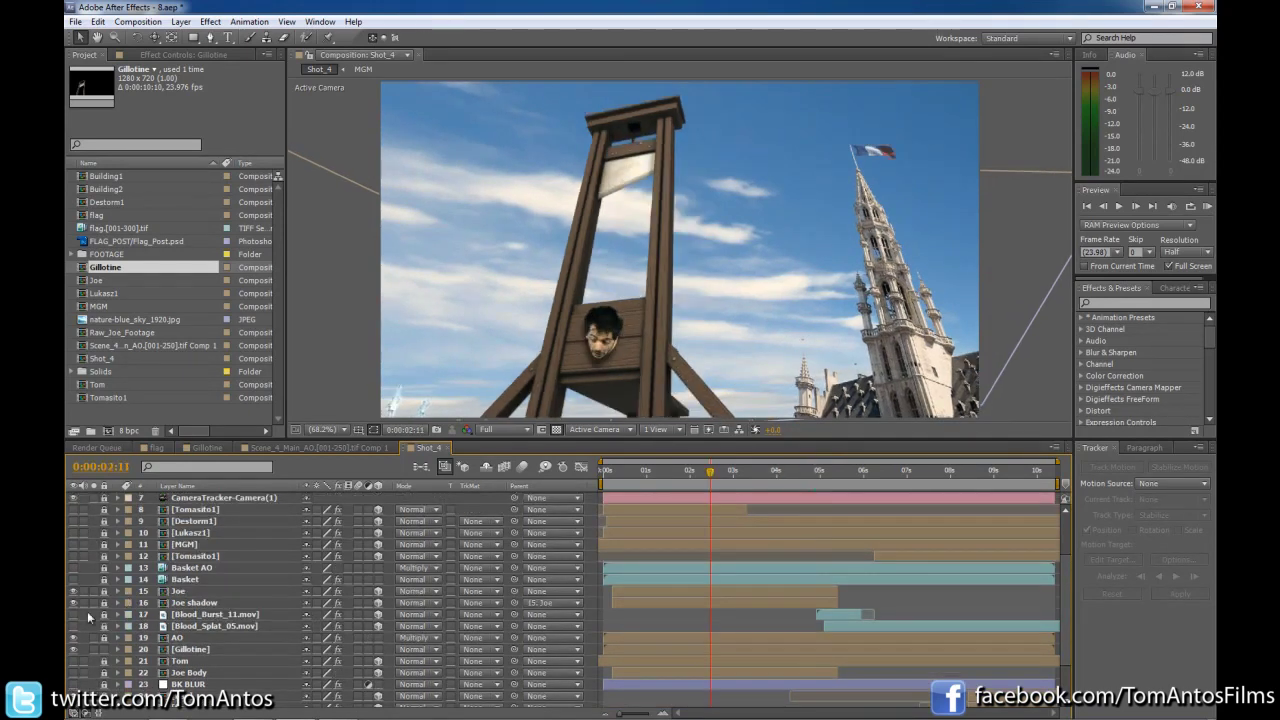
left_click(73, 661)
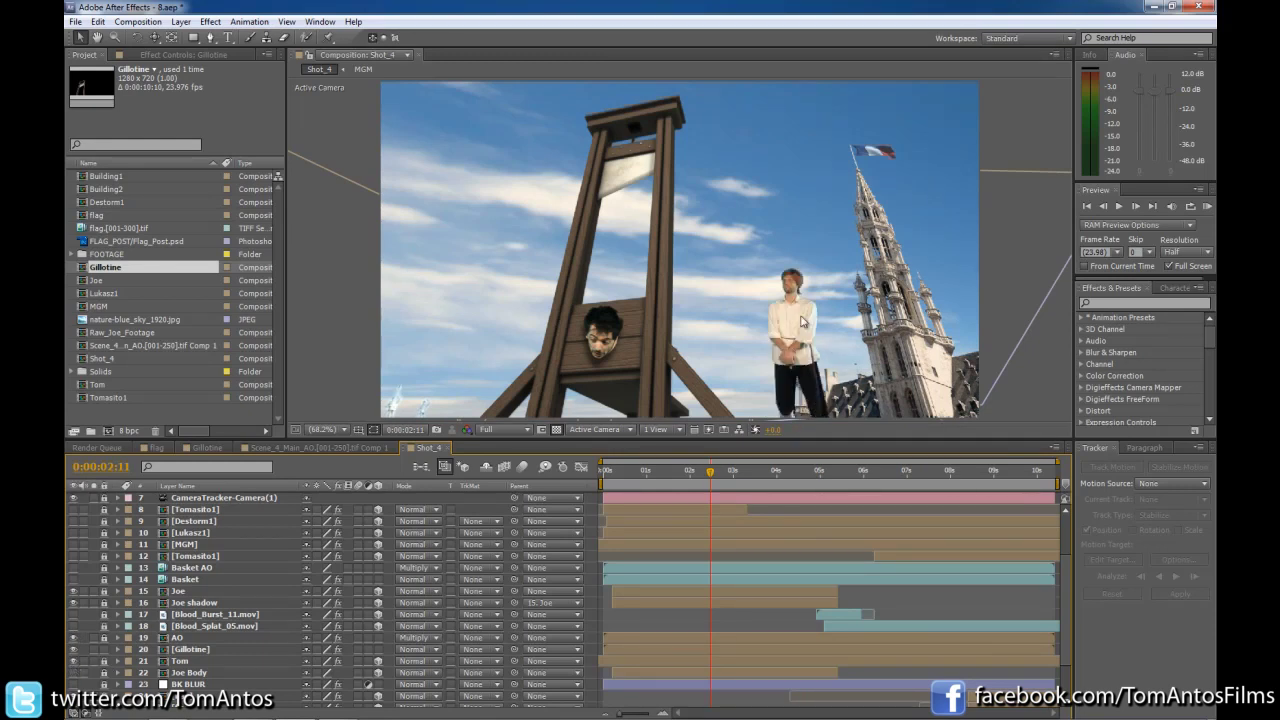
left_click_drag(720, 474, 747, 474)
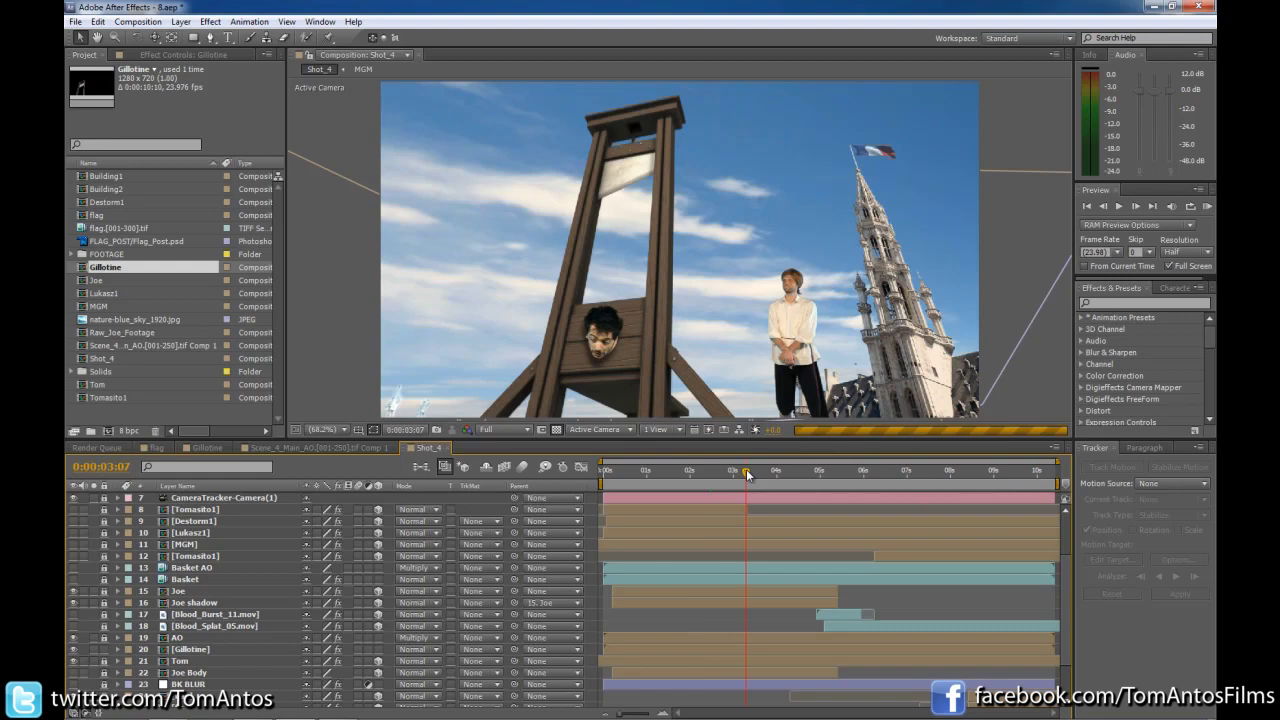
left_click_drag(747, 474, 626, 474)
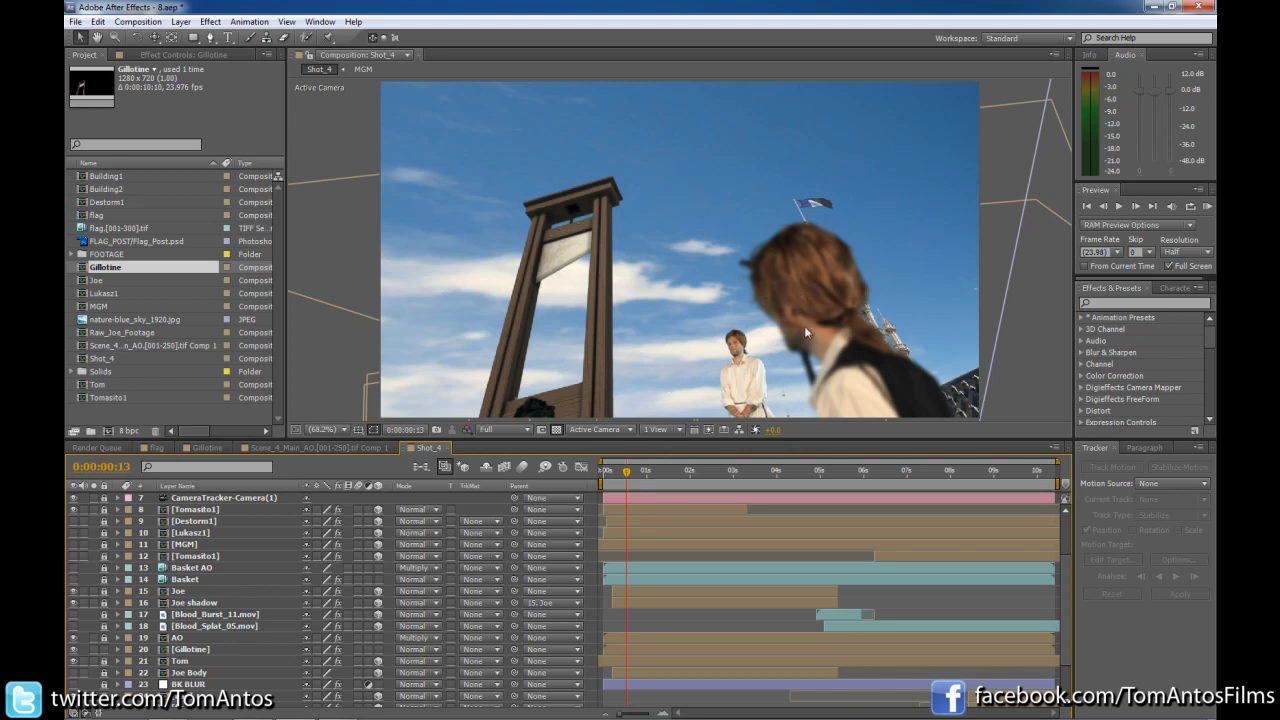
Step: Toggle layer 8's foreground man off and on, then RAM preview the composite
left_click(73, 509)
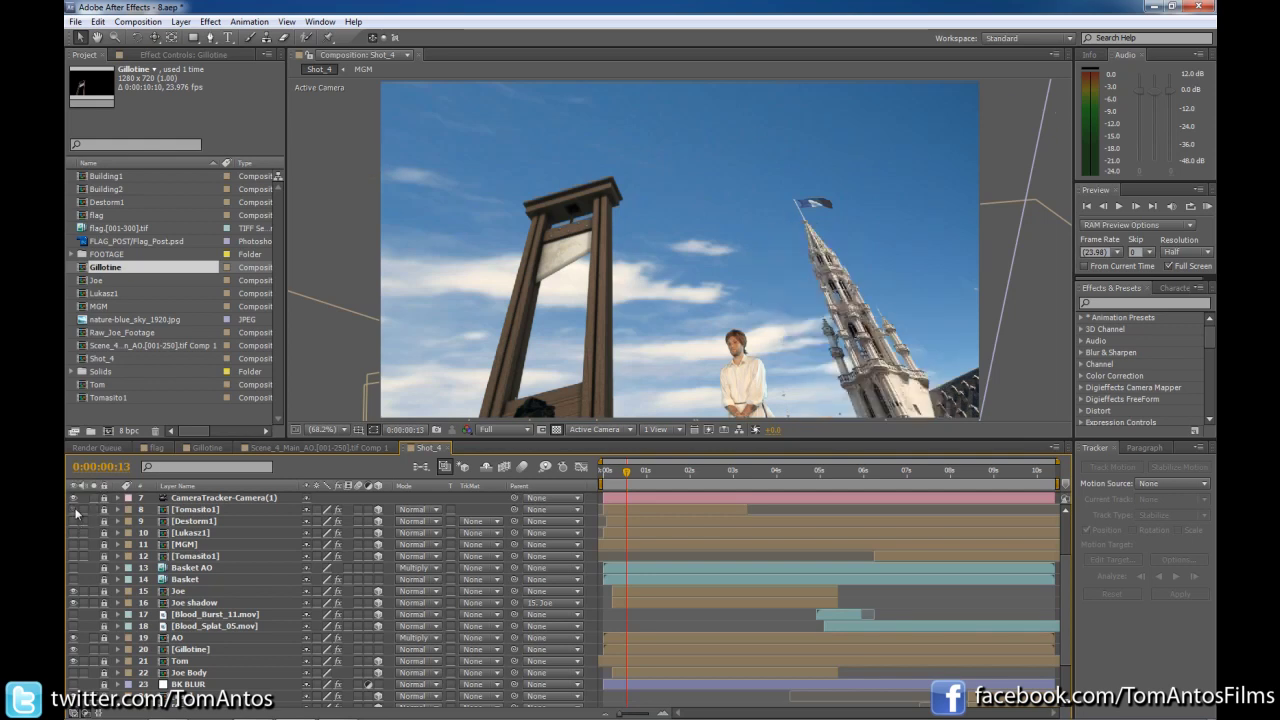
left_click(73, 509)
key("KP_0")
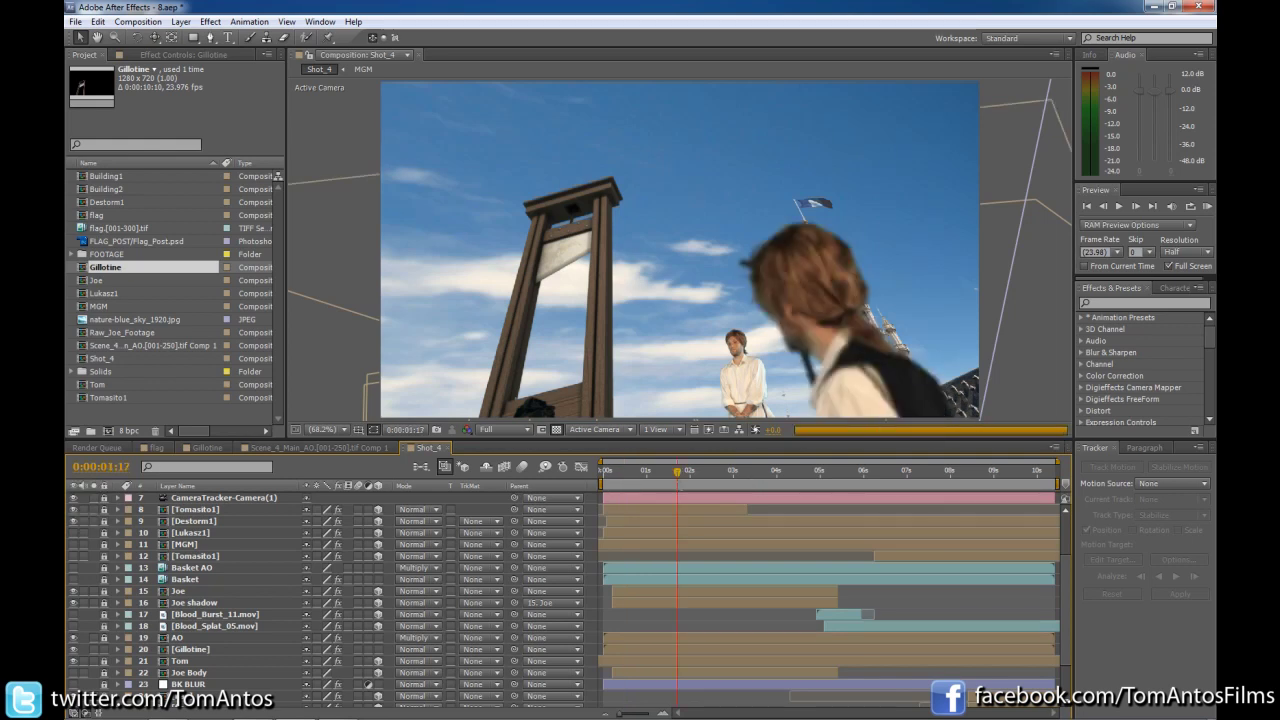
left_click(683, 490)
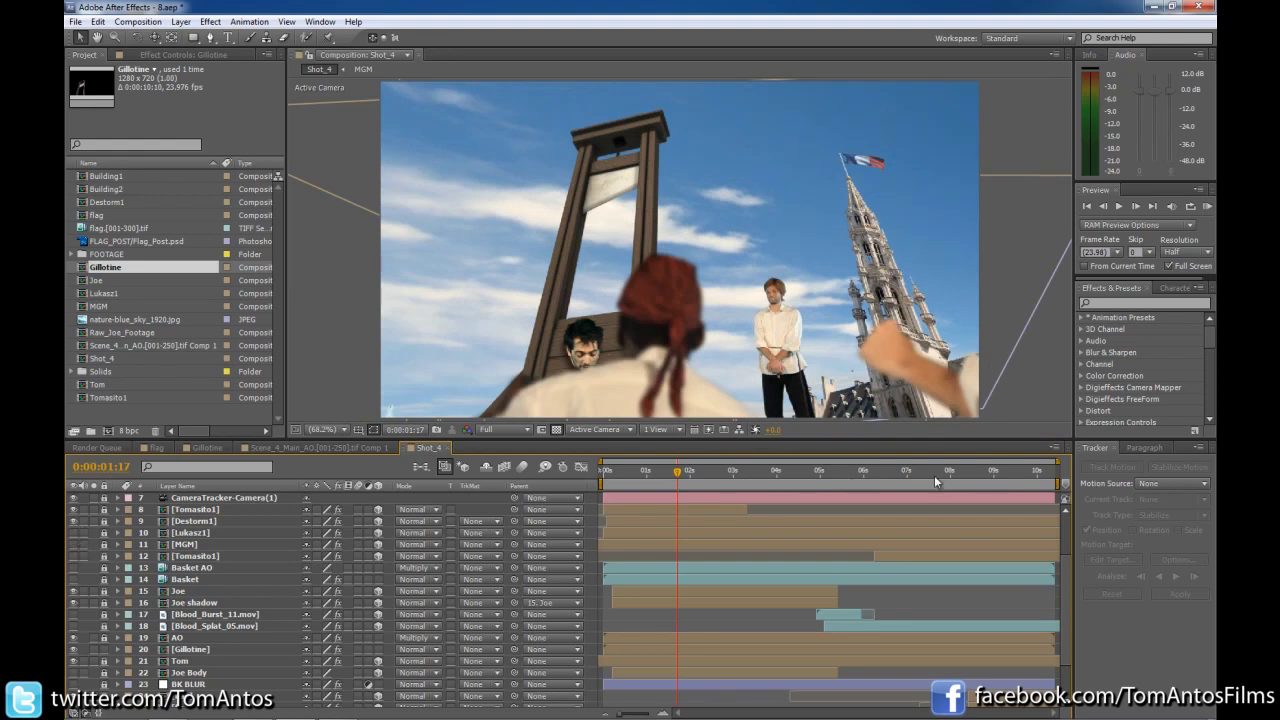
Step: At 0:00:08:18 enable ponytailed actor layer 12, then jump to the shot's end
left_click_drag(936, 482, 985, 480)
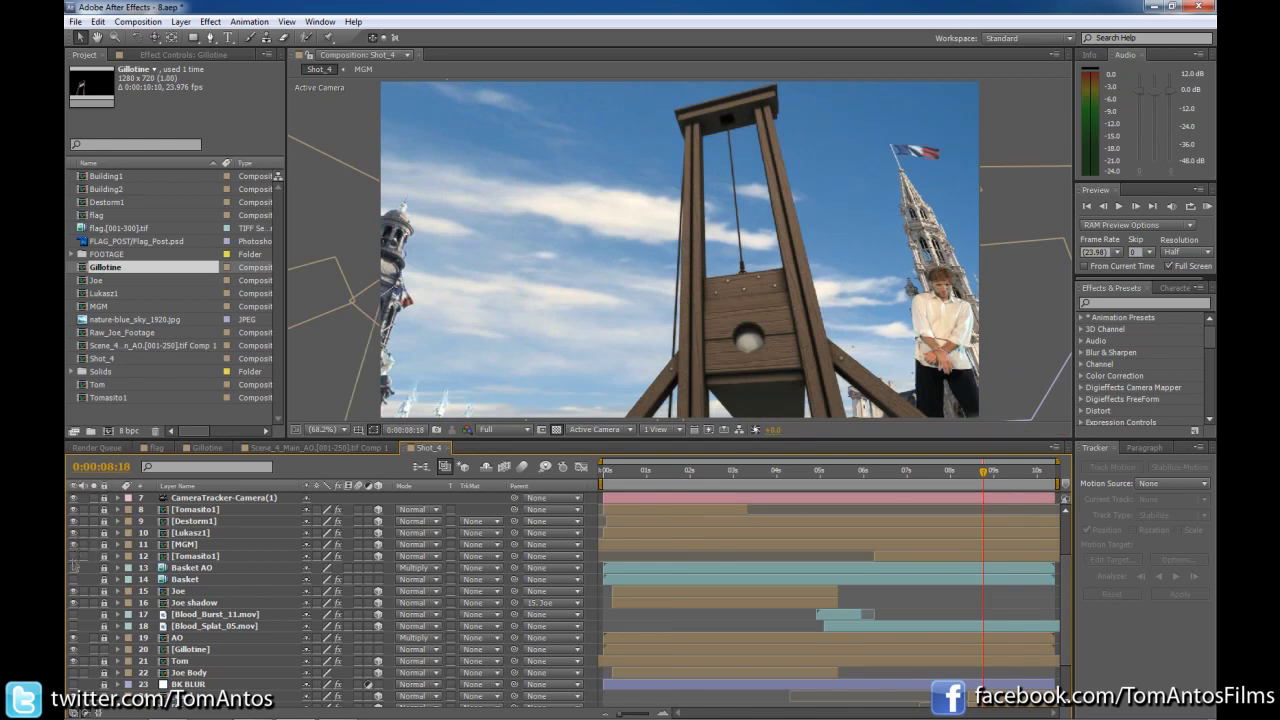
left_click(73, 556)
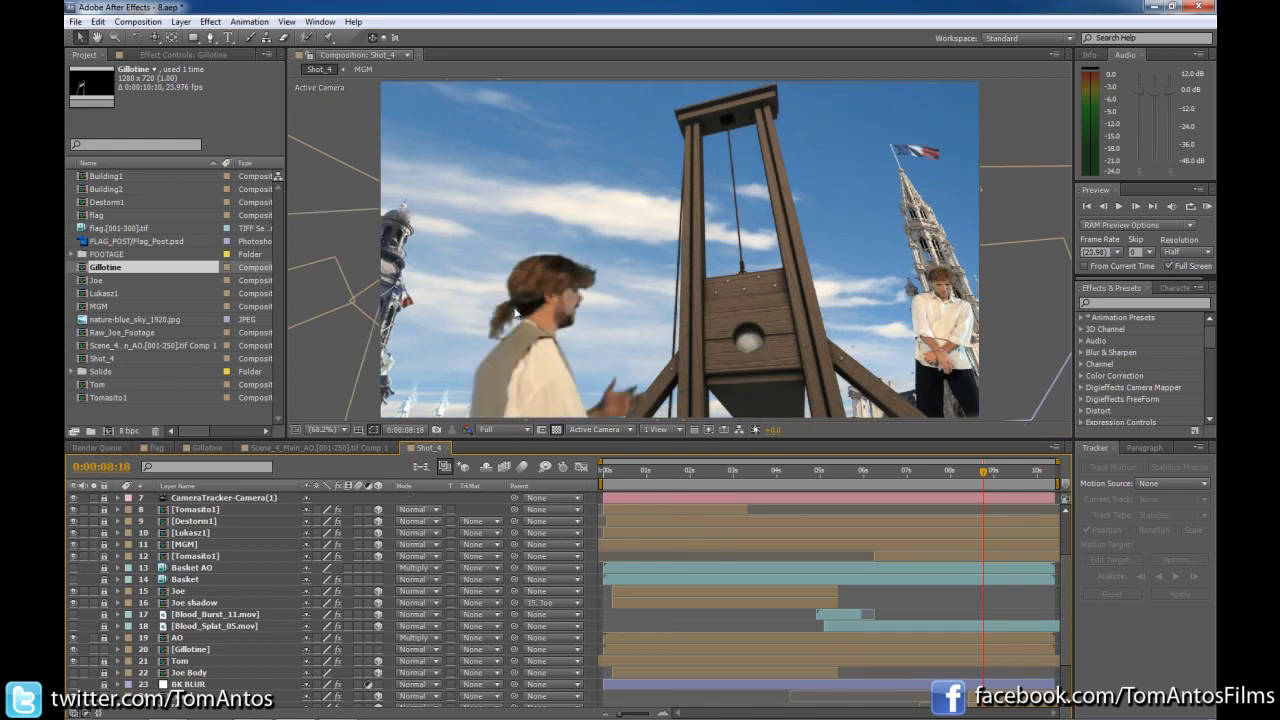
left_click(1036, 471)
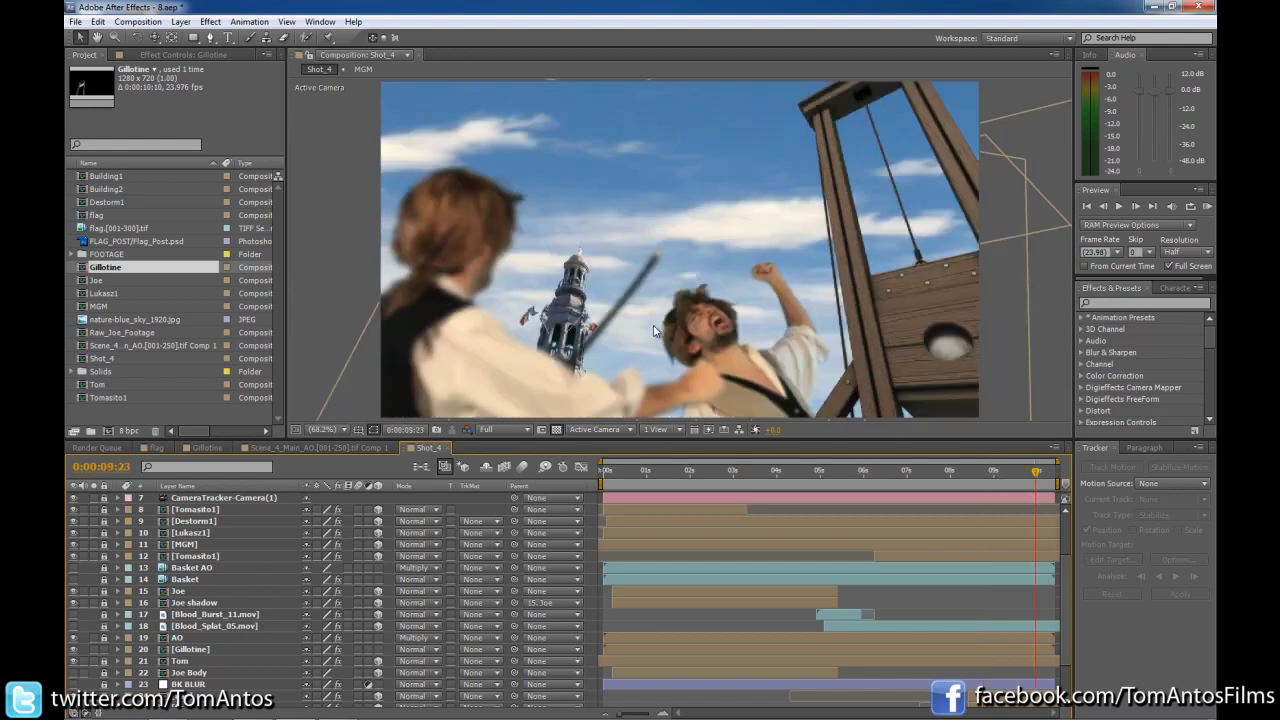